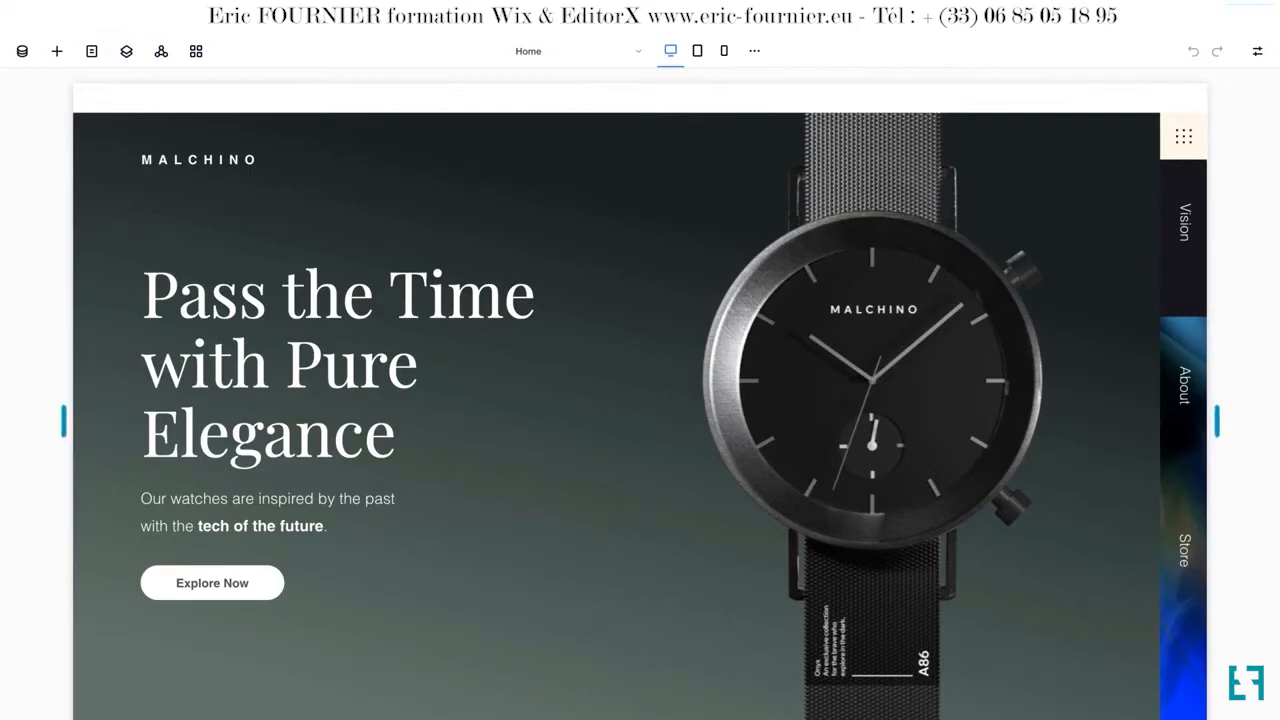
Check the Home page's responsiveness on a narrower desktop canvas and at the tablet and mobile breakpoints.
left_click_drag(63, 422, 193, 424)
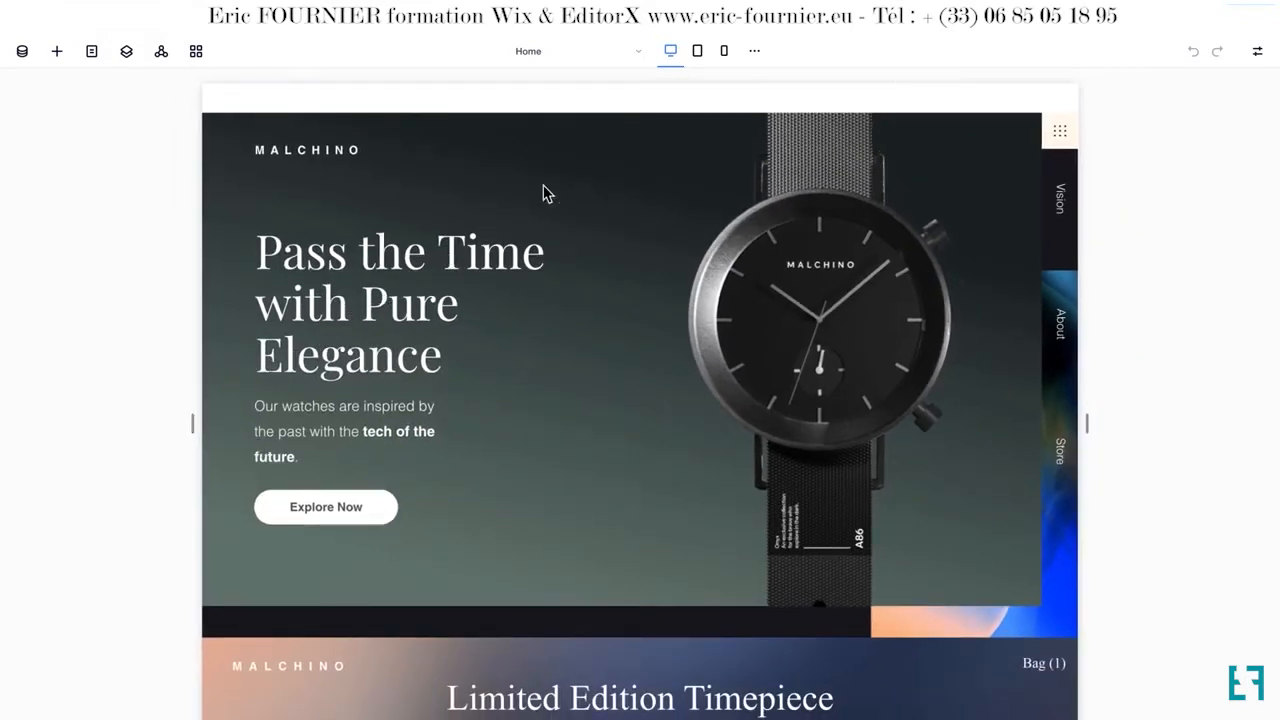
left_click(699, 52)
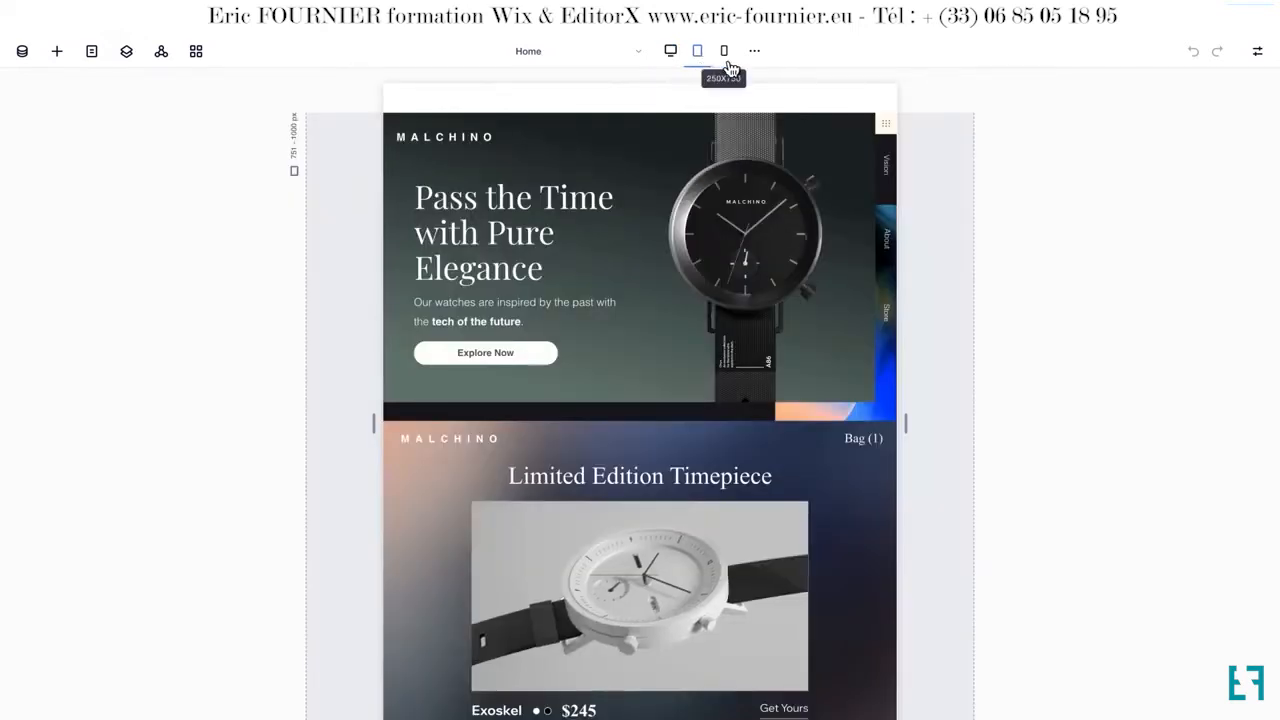
left_click(725, 52)
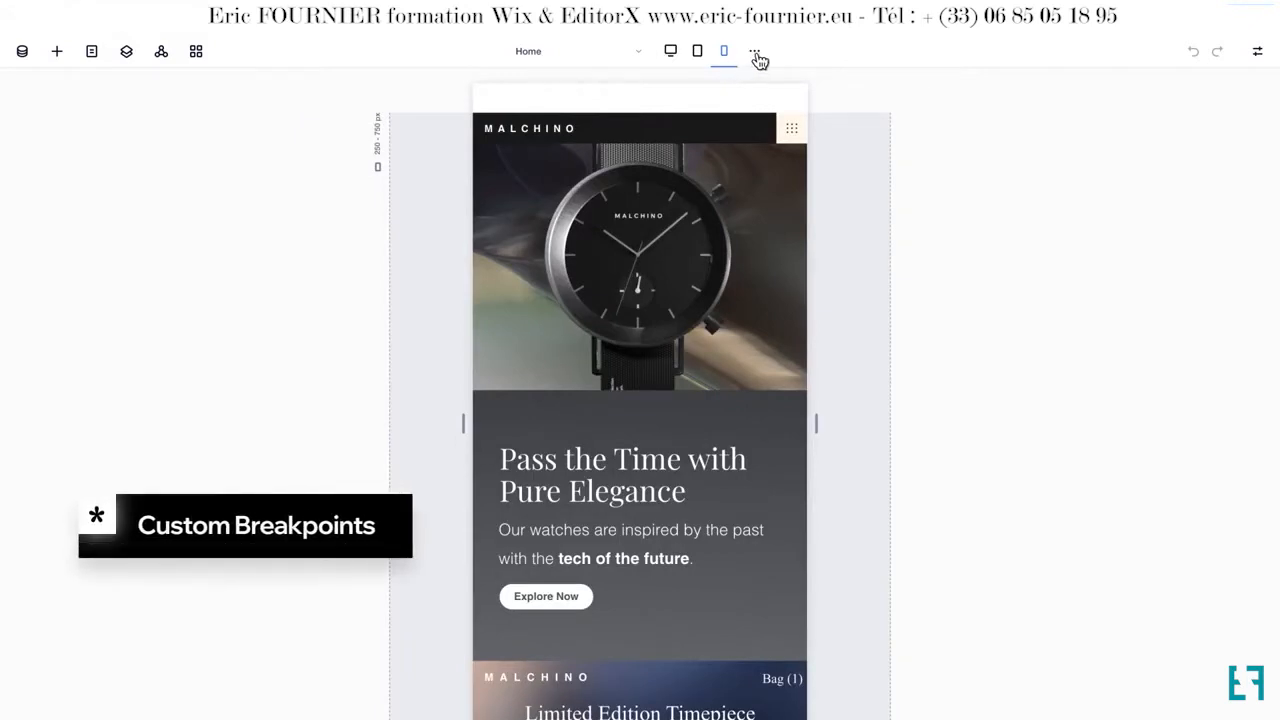
Add a custom page breakpoint at 1174 px.
left_click(757, 57)
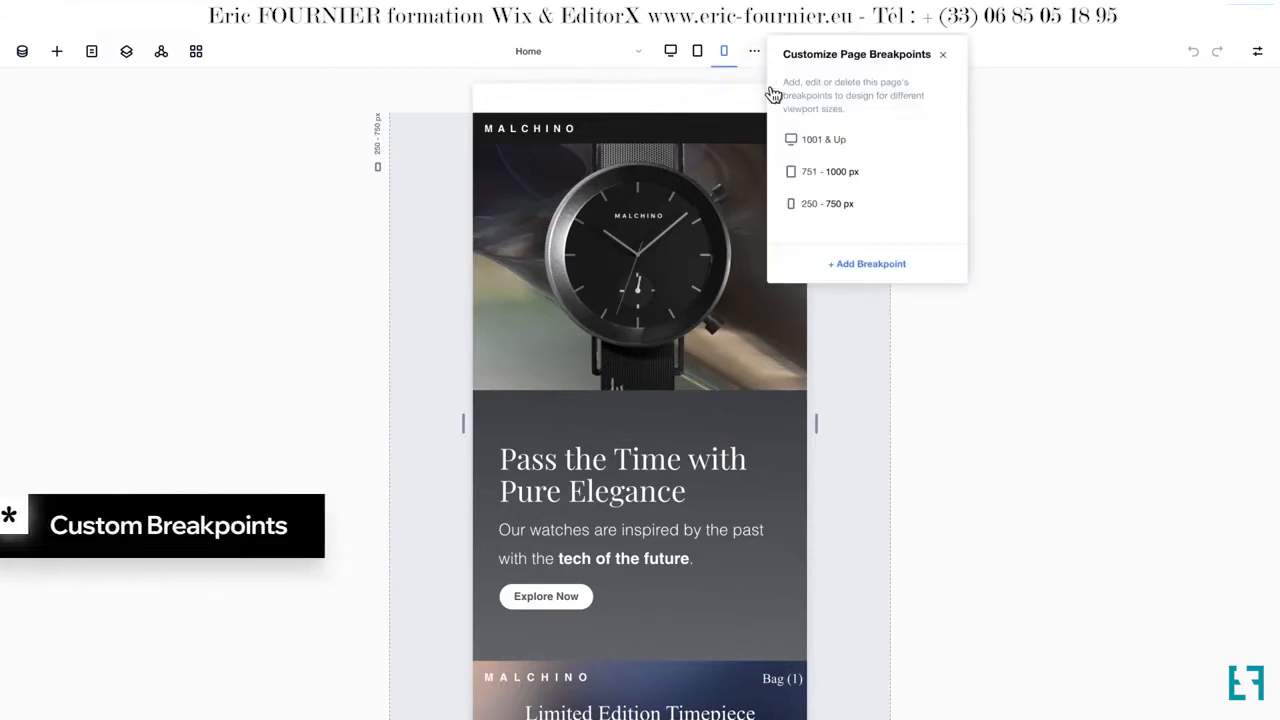
left_click(844, 268)
type("1174")
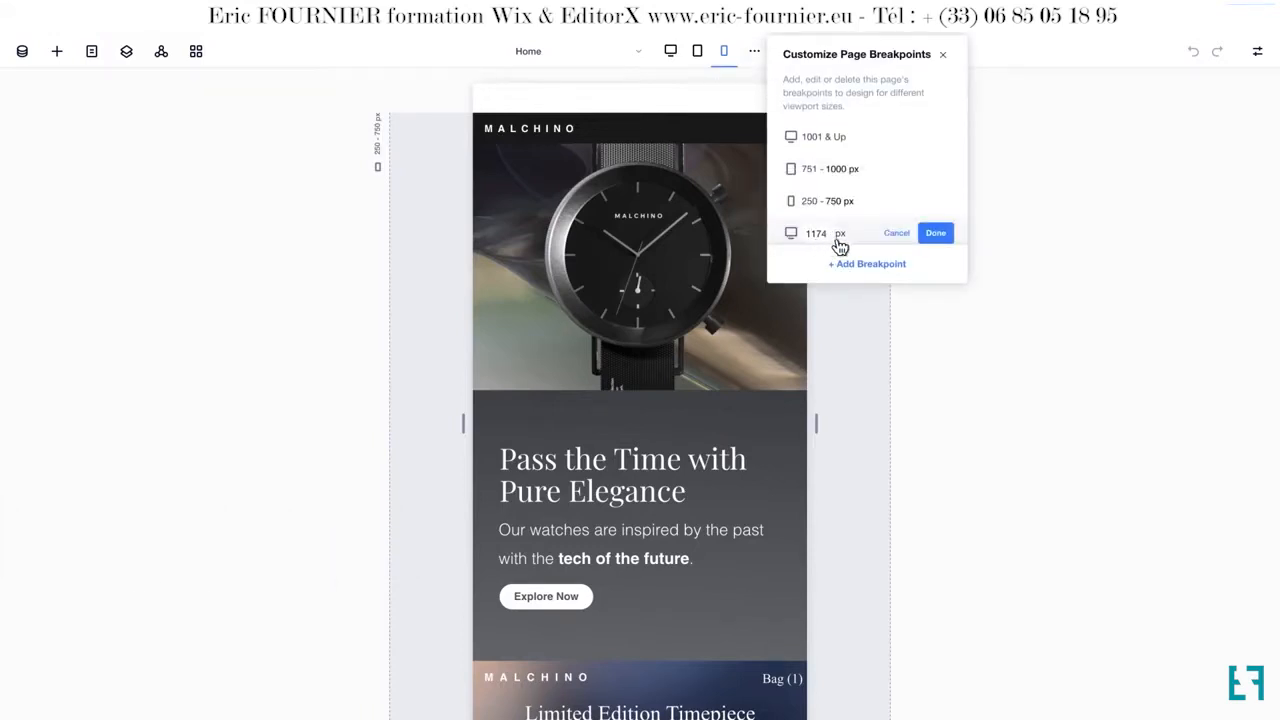
left_click(936, 235)
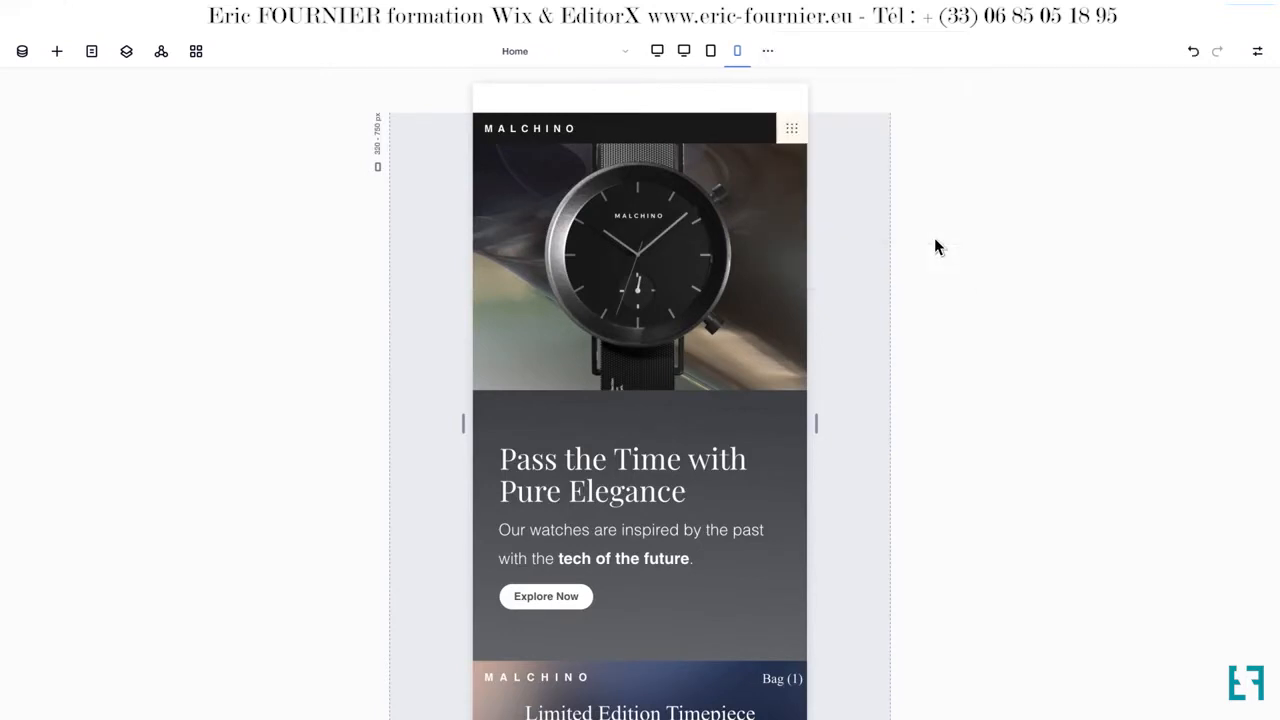
At the 1001–1174 px breakpoint, check the Limited Edition Timepiece image's fluid sizing by widening the canvas.
left_click(684, 51)
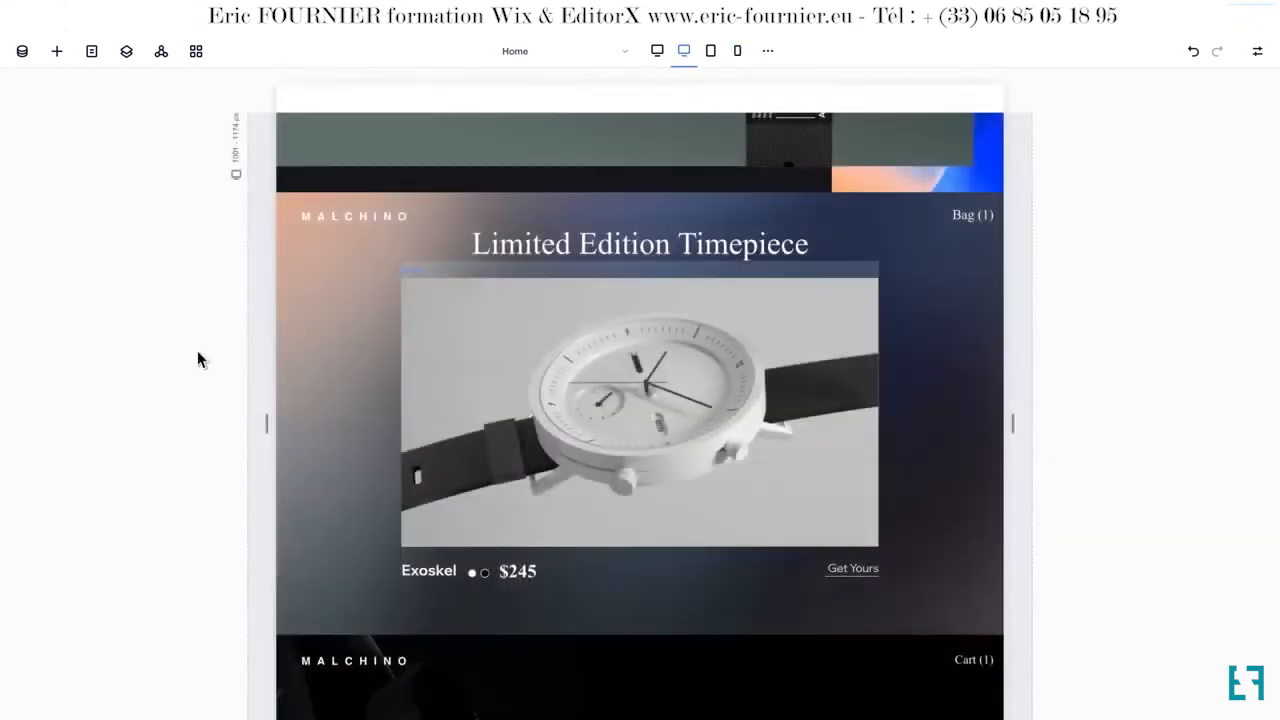
left_click(589, 353)
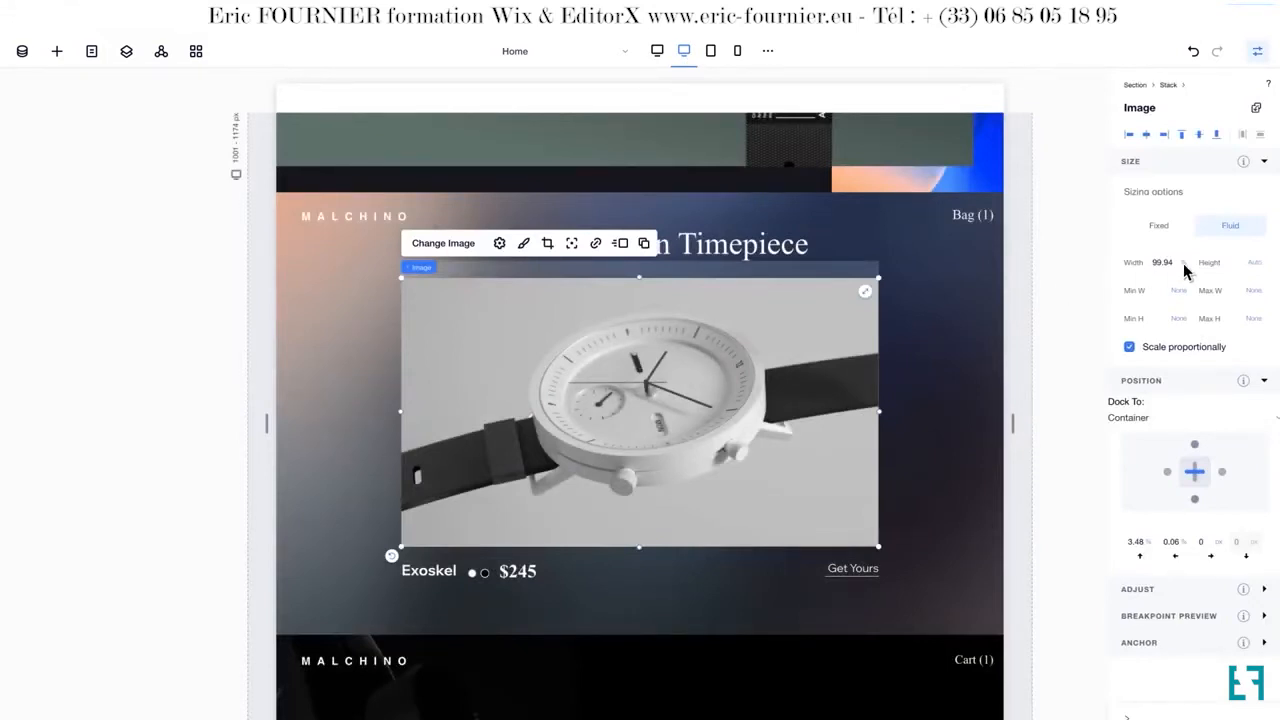
left_click(1183, 263)
left_click_drag(1012, 424, 1040, 423)
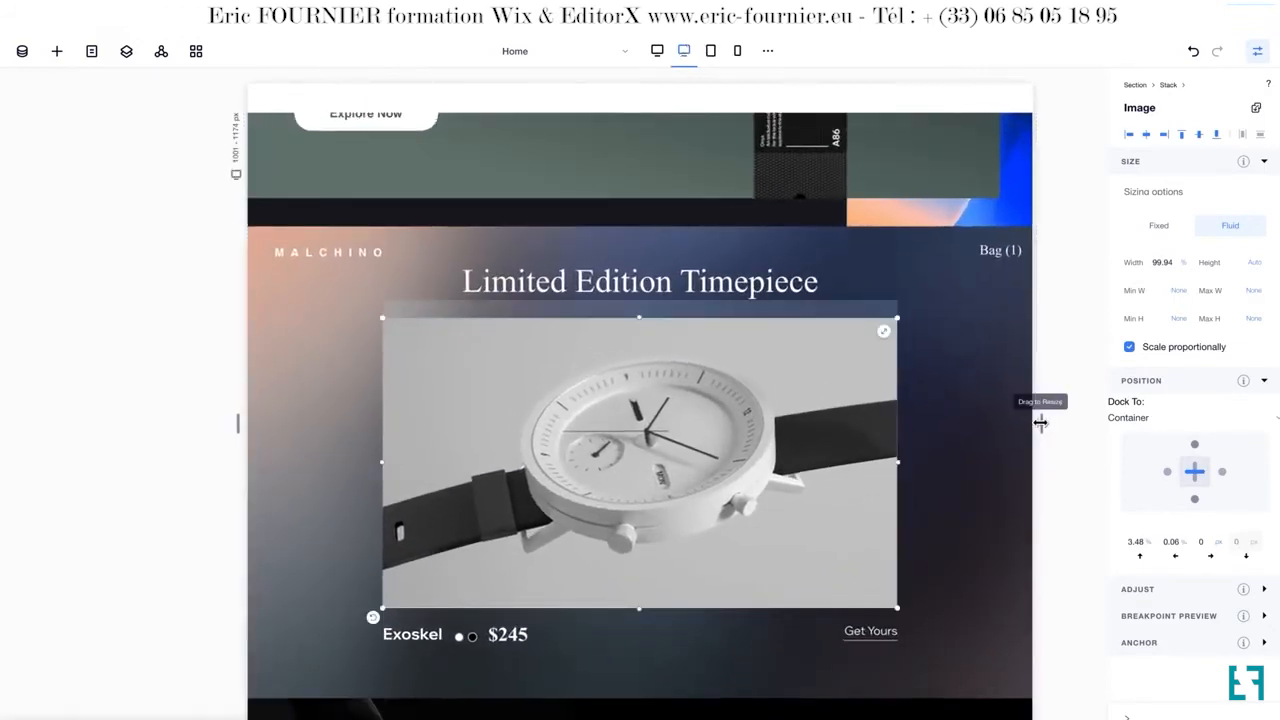
Try Fixed sizing on the Limited Edition Timepiece image and test it by resizing the canvas.
left_click(1158, 228)
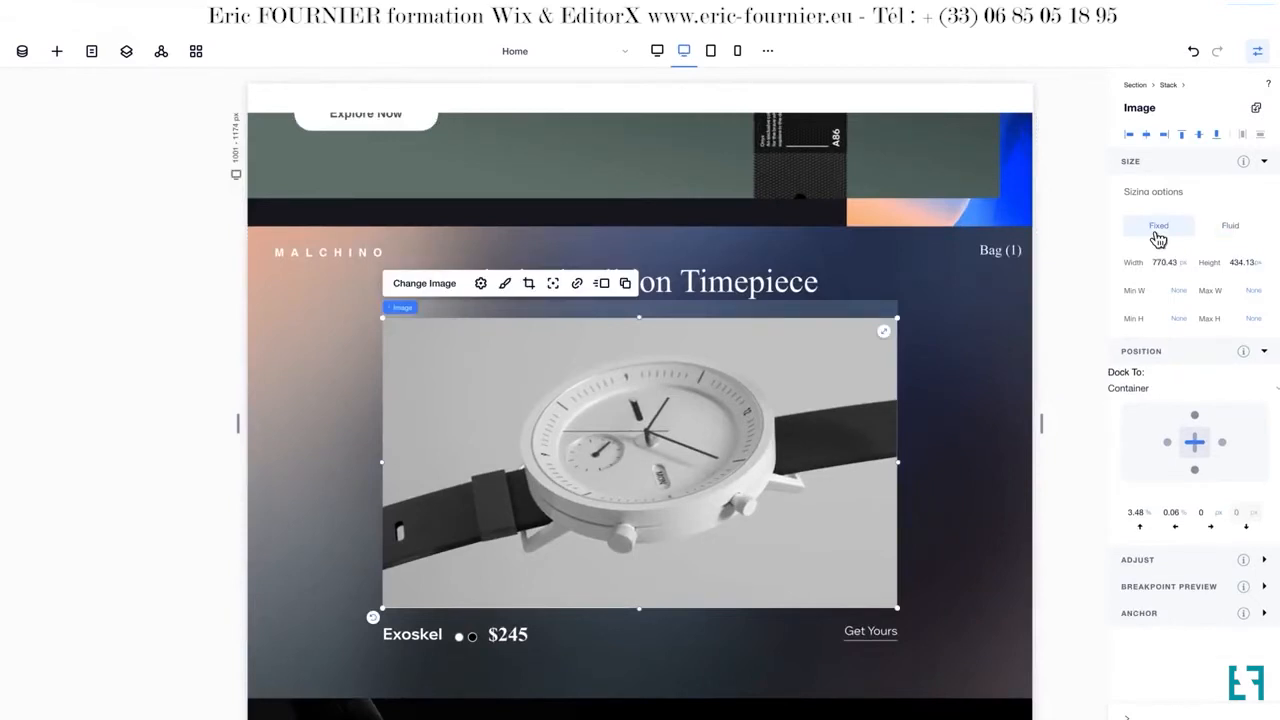
left_click(1040, 422)
mouse_move(1040, 422)
left_mouse_down()
mouse_move(983, 423)
mouse_move(1041, 422)
left_mouse_up()
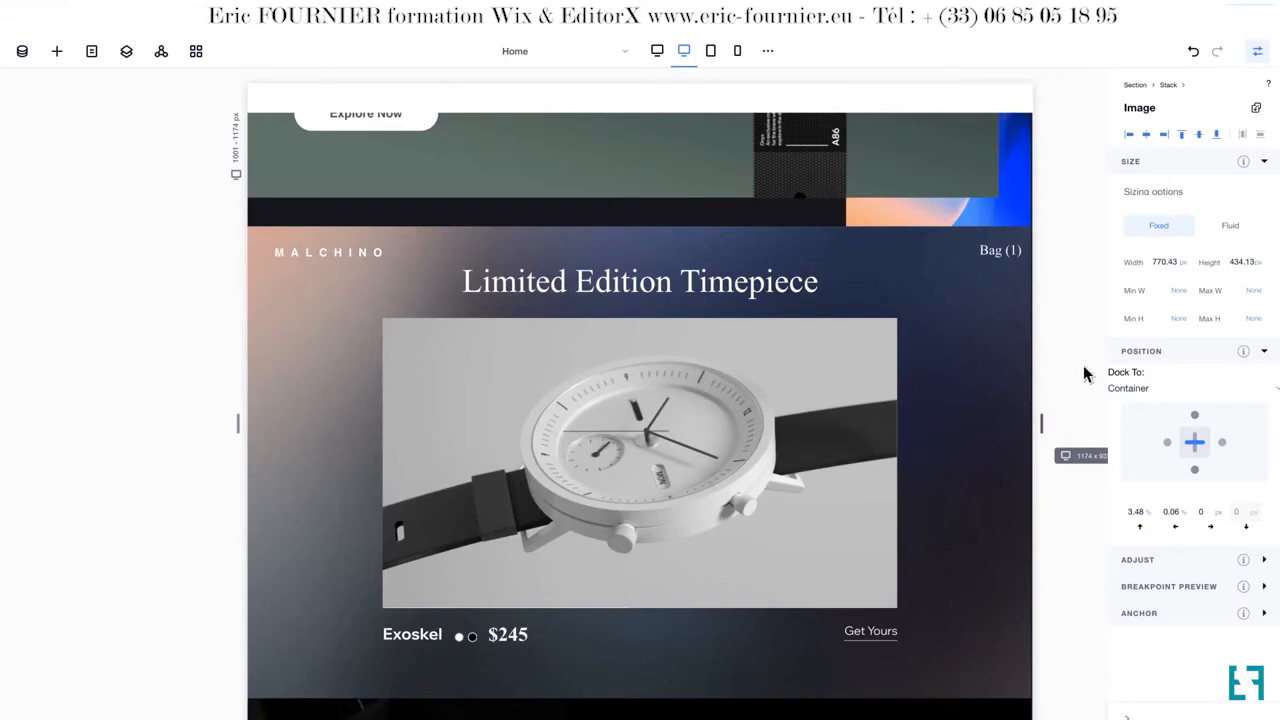
Set the Limited Edition Timepiece image's sizing back to Fluid and test it by resizing the canvas.
left_click(1229, 229)
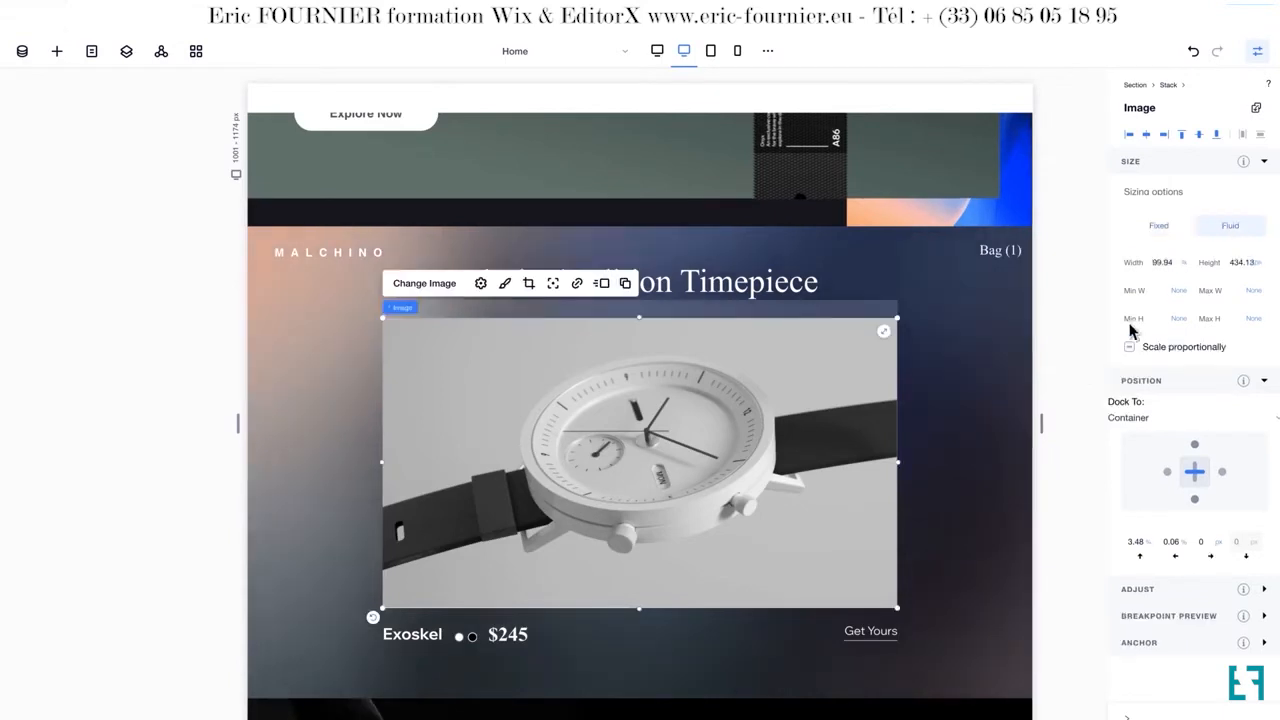
left_click_drag(1039, 423, 1103, 429)
Center the timepiece quote above its Explore Now button and dock it to both the left and right edges of its container.
left_click(626, 340)
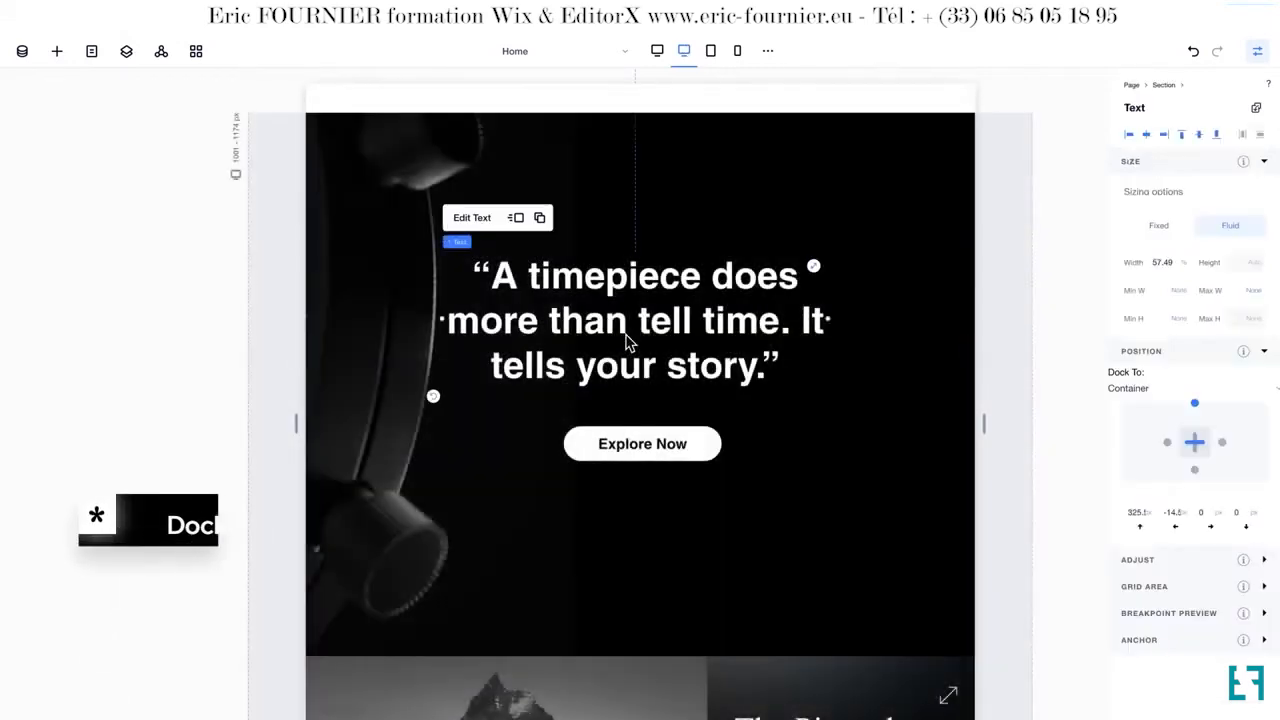
mouse_move(626, 340)
left_mouse_down()
mouse_move(583, 317)
mouse_move(703, 323)
mouse_move(641, 345)
left_mouse_up()
left_click(1121, 442)
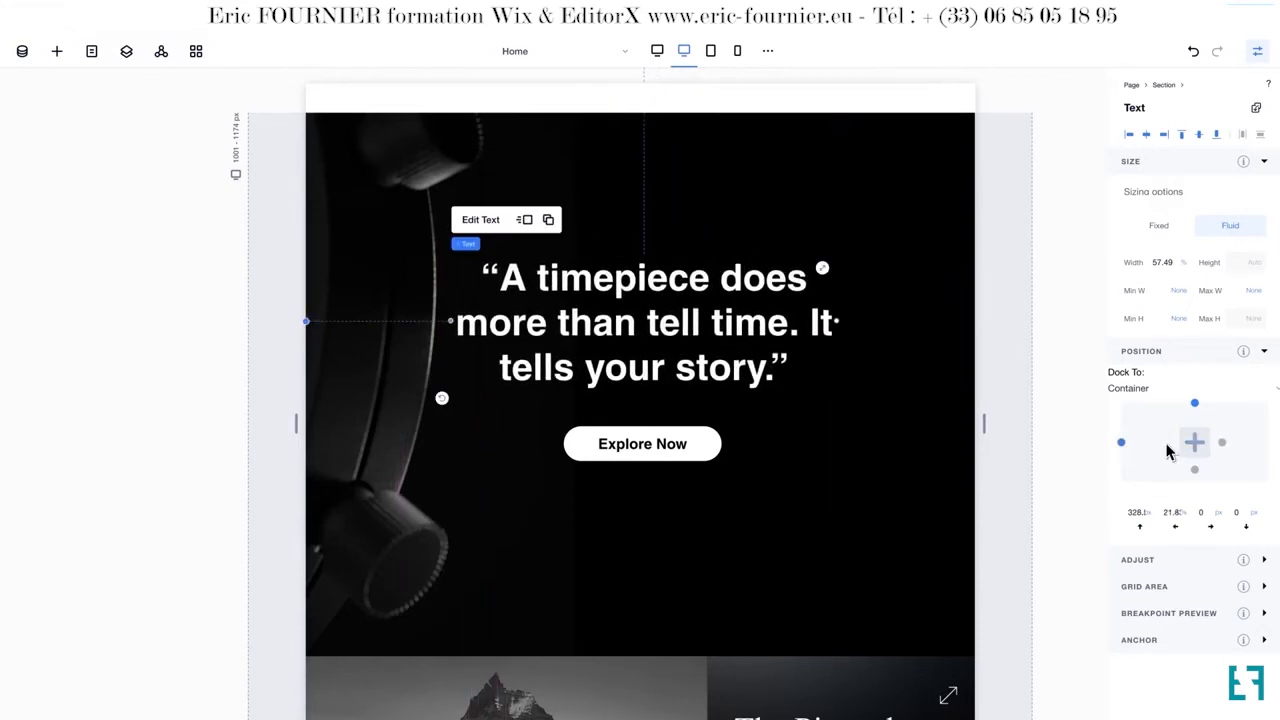
left_click(1222, 444)
mouse_move(296, 423)
left_mouse_down()
mouse_move(272, 423)
mouse_move(296, 423)
left_mouse_up()
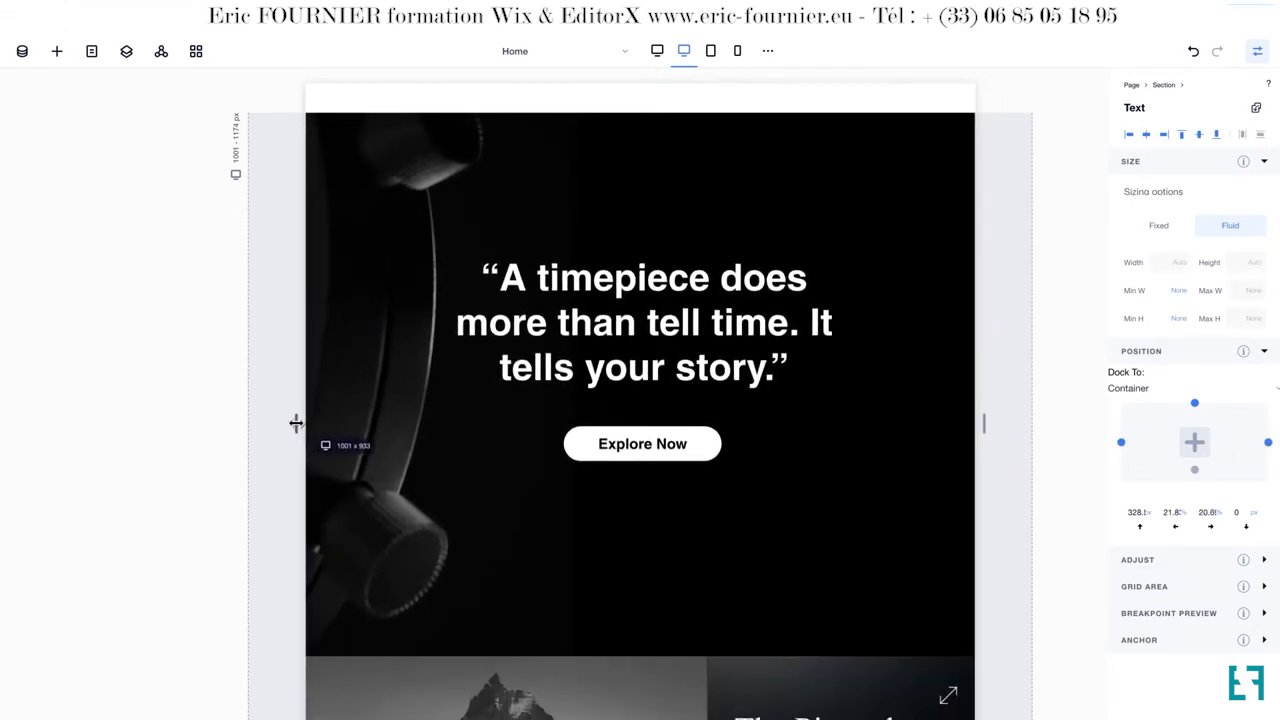
Undo the quote's right-edge docking and turn on text scaling for it with a size range of 56 to 70.
key("ctrl+z")
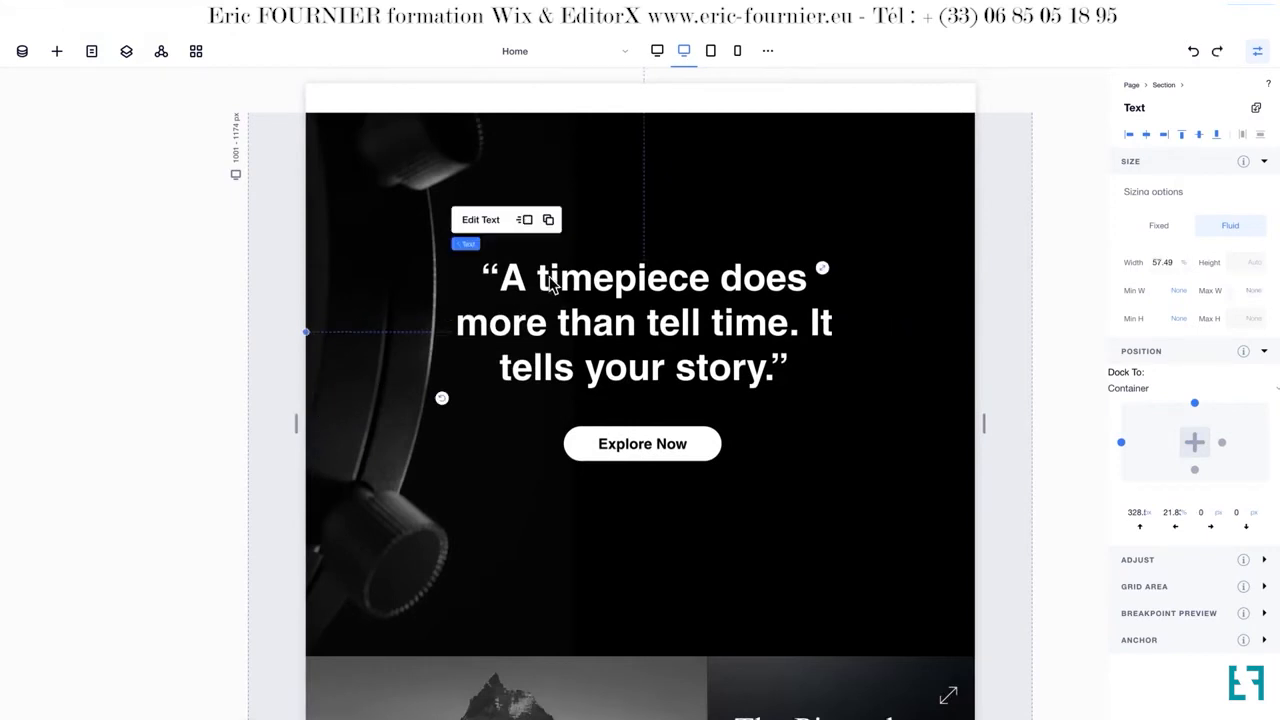
left_click(482, 220)
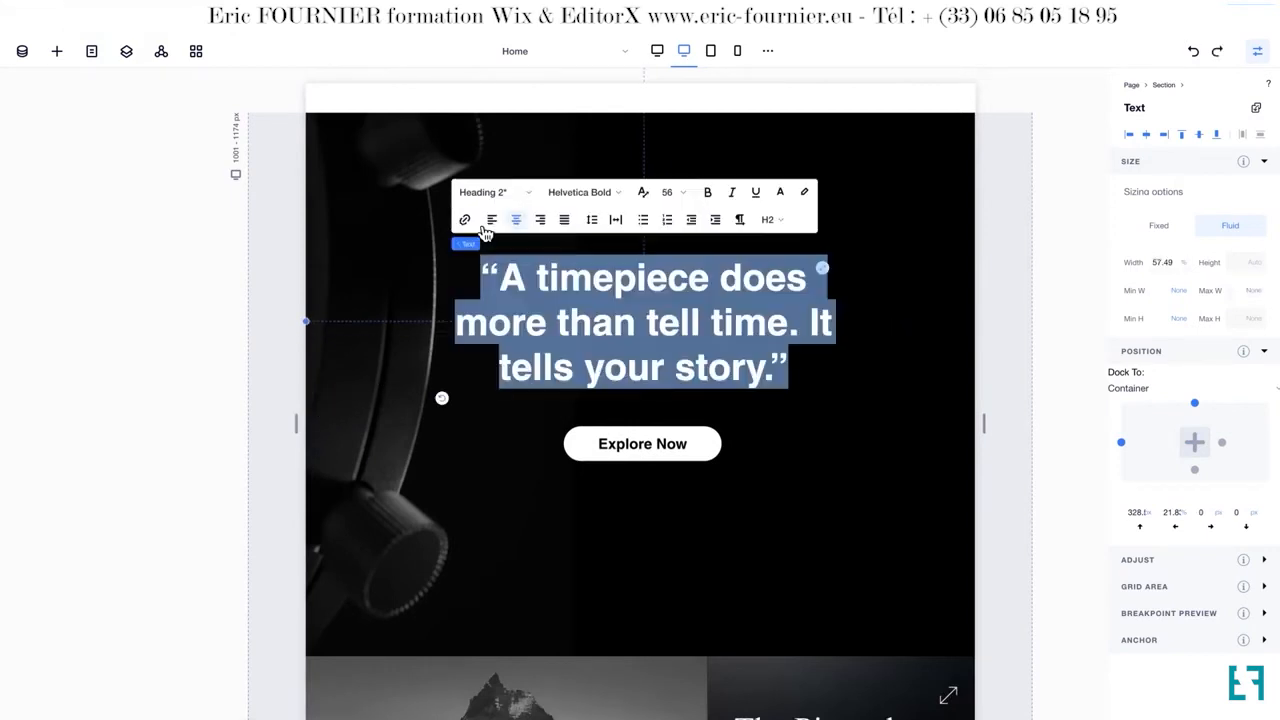
left_click(642, 200)
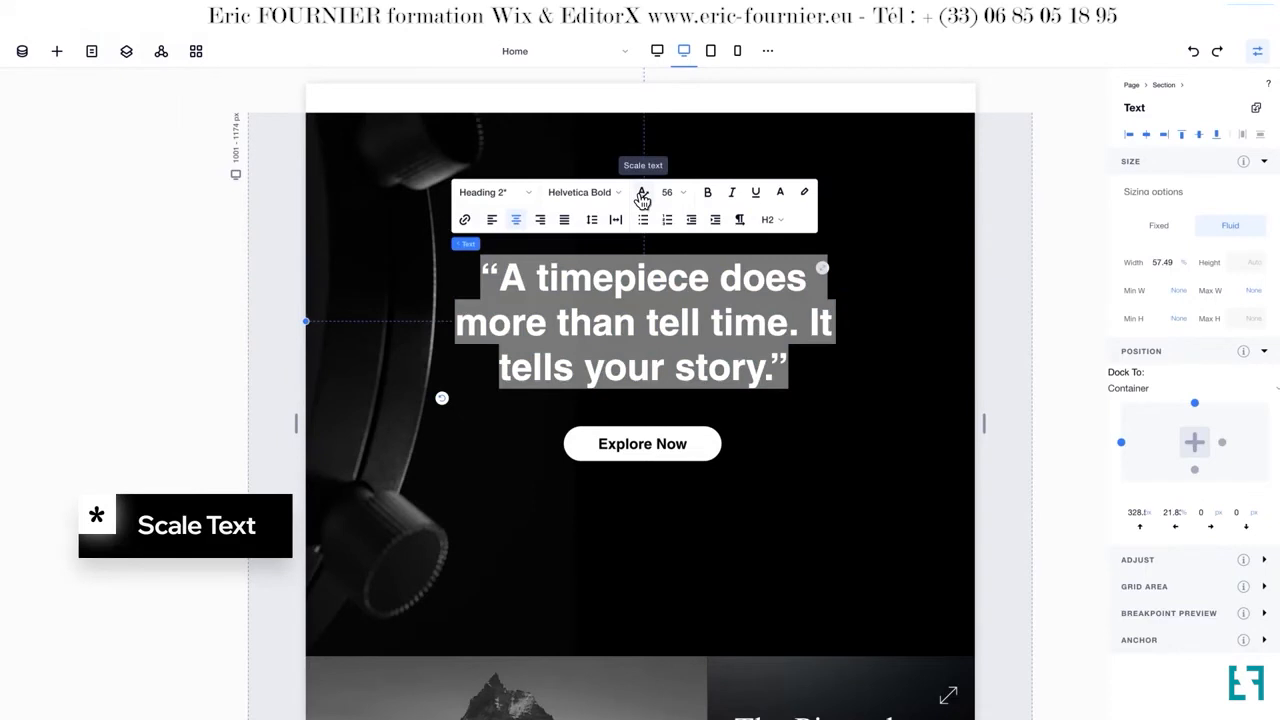
left_click(642, 200)
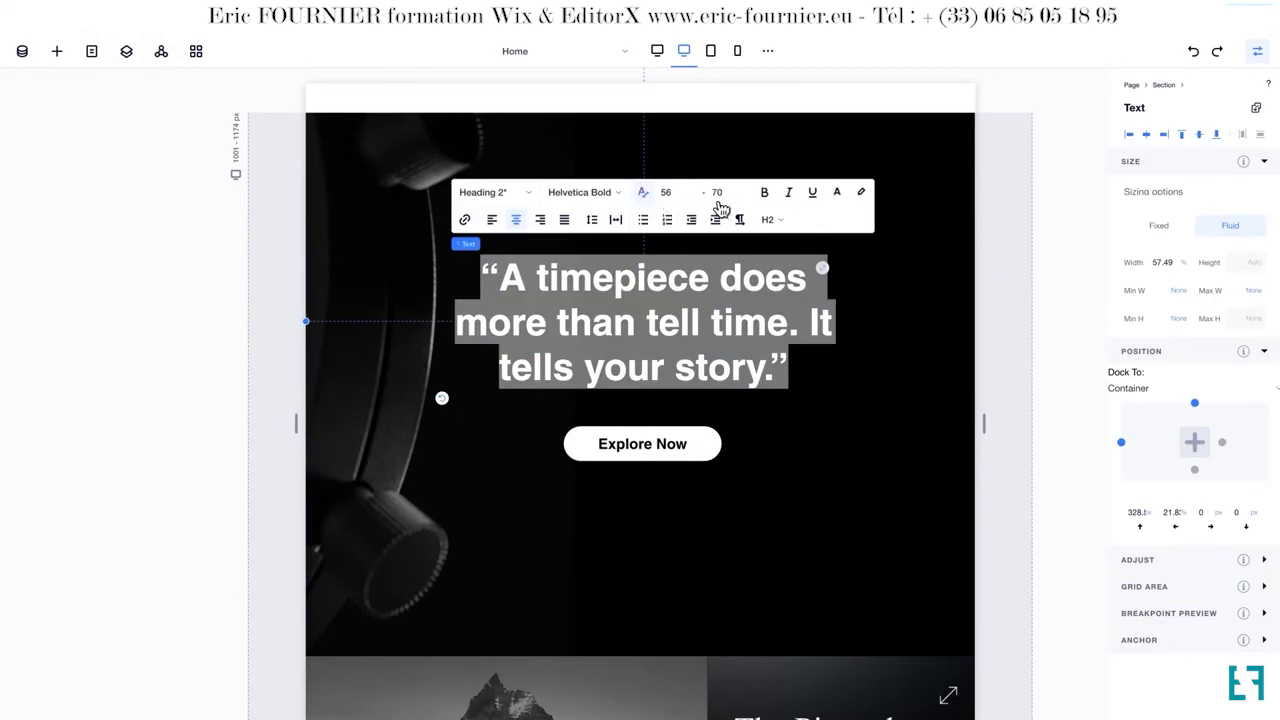
left_click(697, 162)
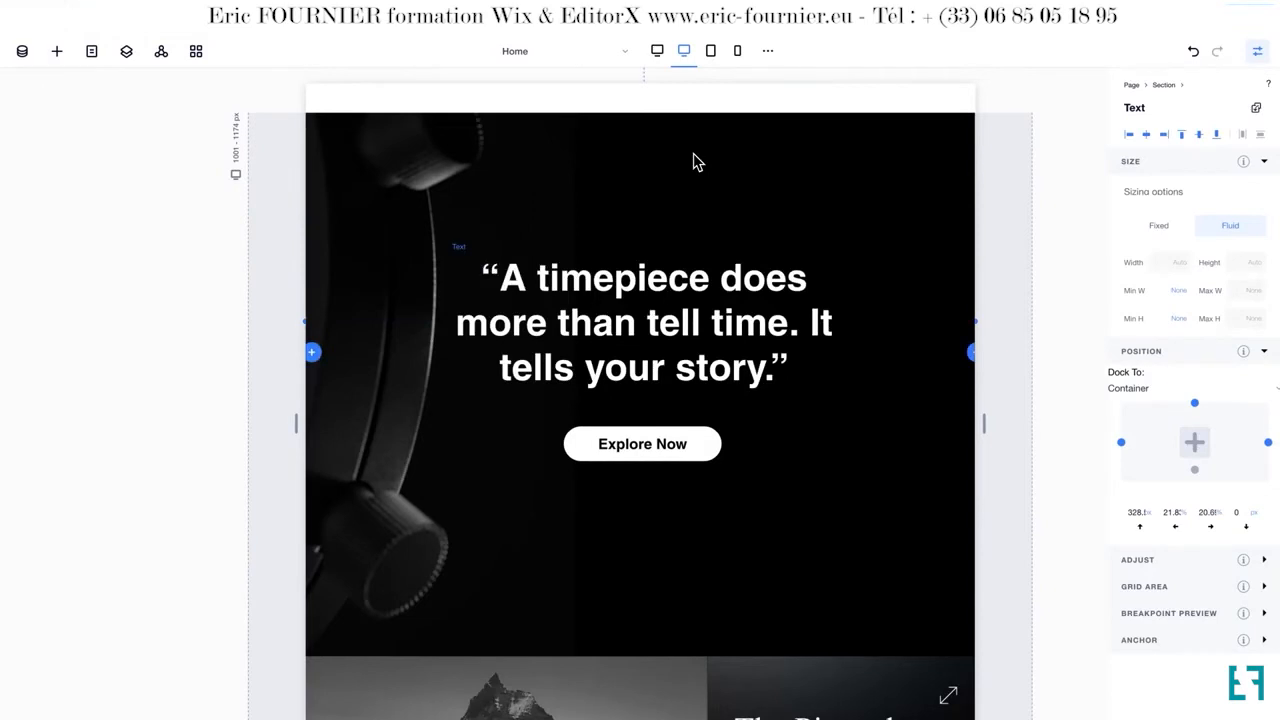
Stack the quote text with the Explore Now button below it and test the stack by resizing the canvas.
left_click(626, 256)
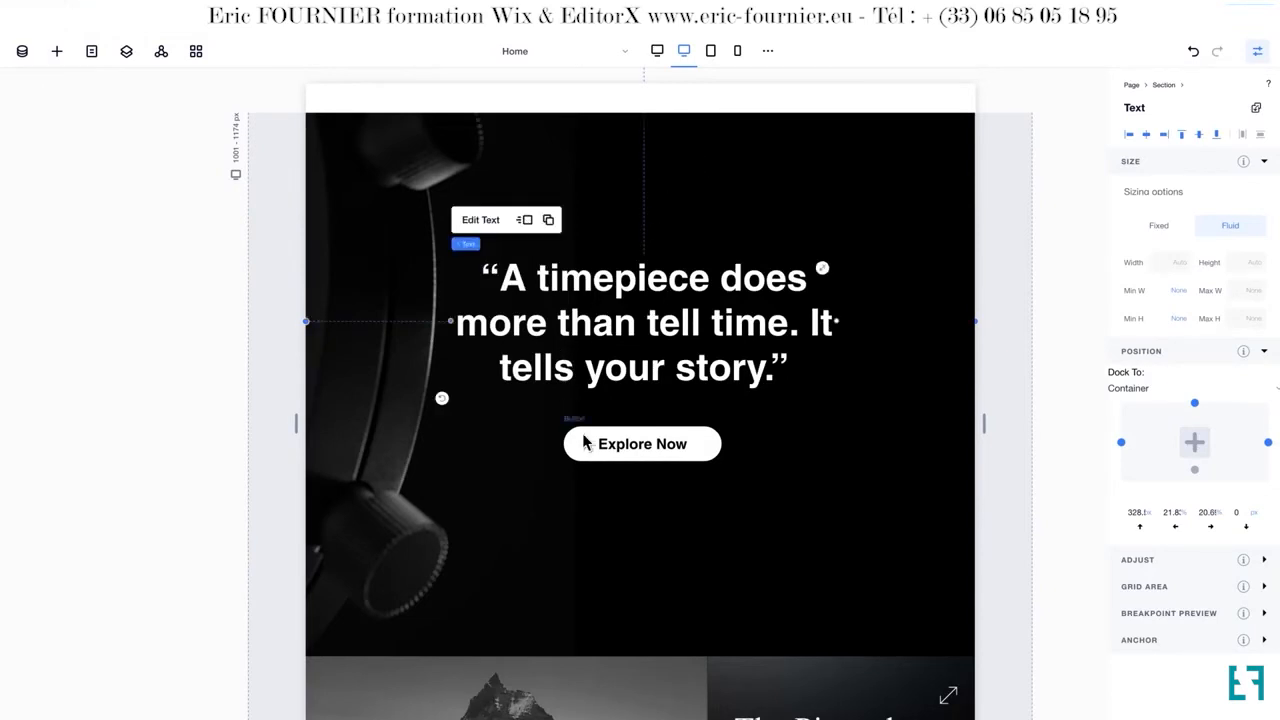
key("Escape")
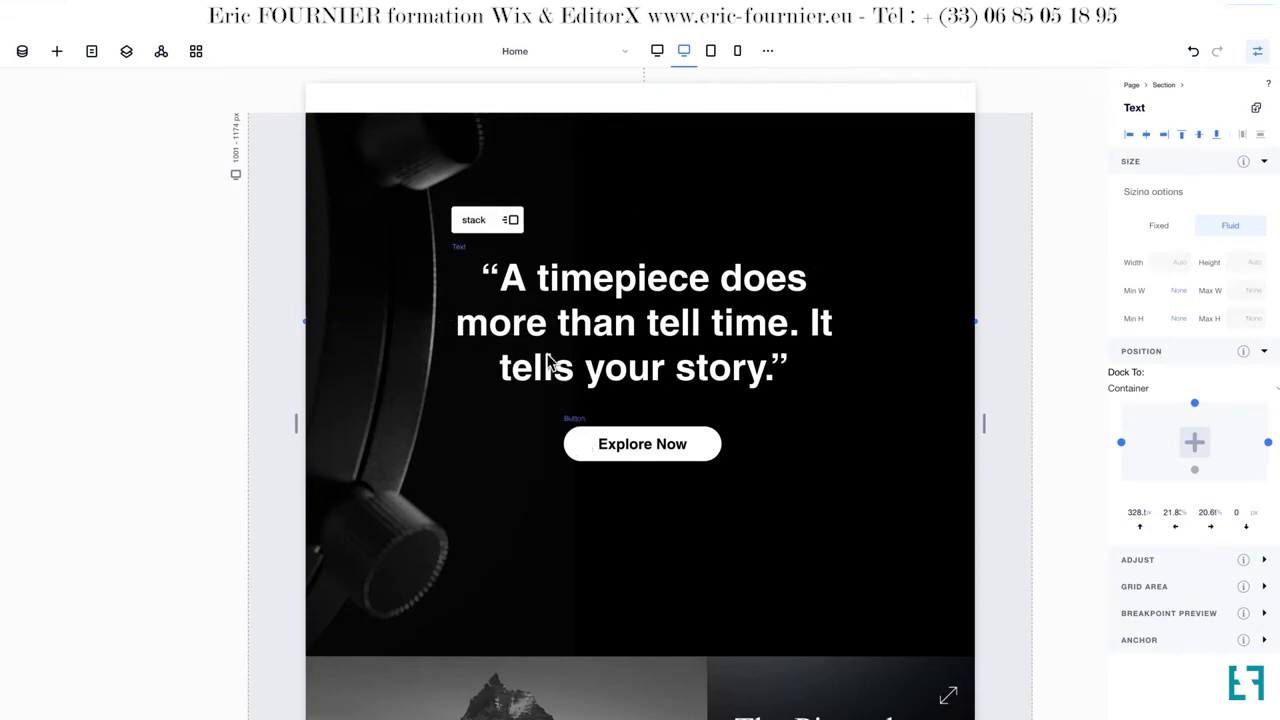
left_click(490, 223)
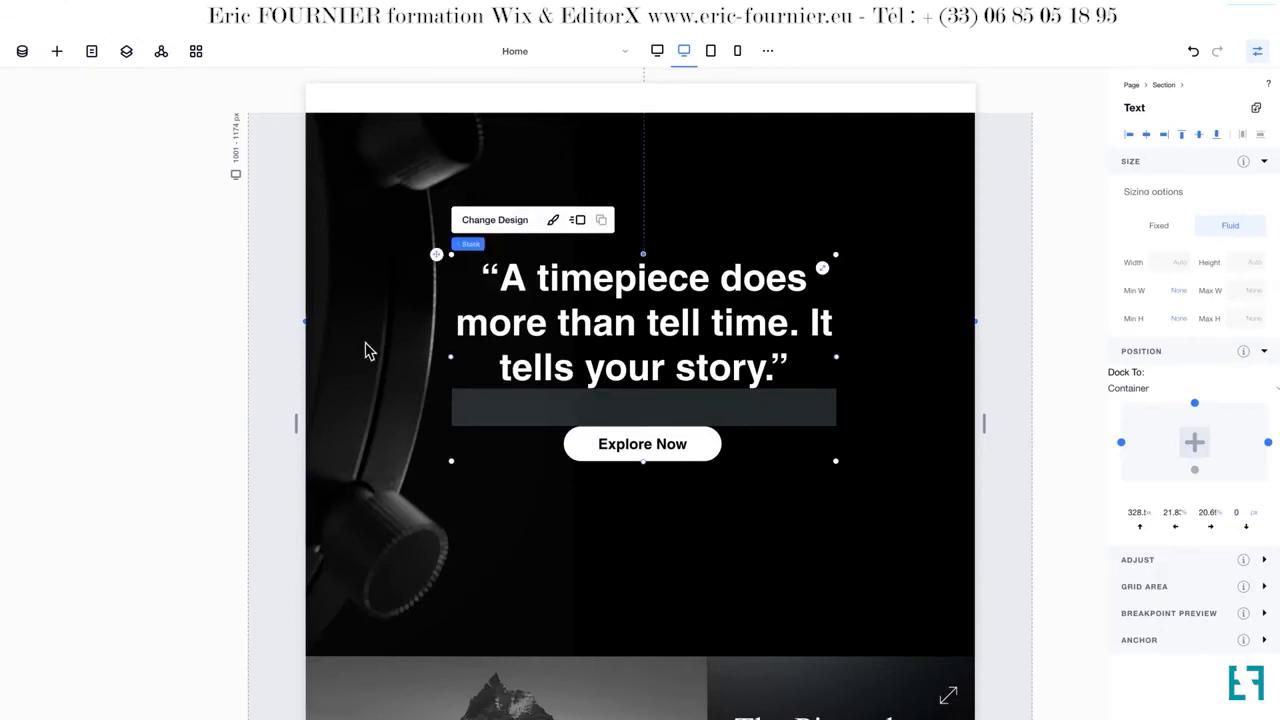
mouse_move(297, 422)
left_mouse_down()
mouse_move(238, 422)
mouse_move(296, 422)
left_mouse_up()
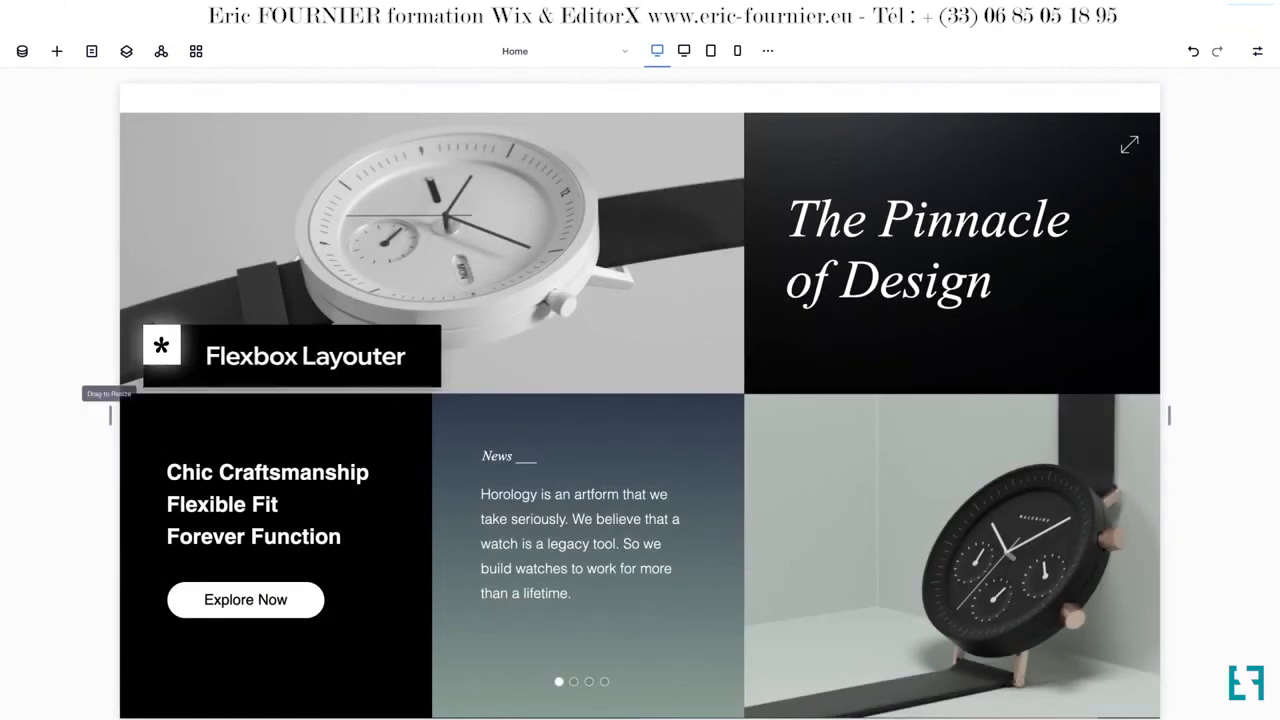
Narrow the canvas to the 1001–1174 px breakpoint and set the layouter's display type to Row.
left_click_drag(110, 415, 237, 415)
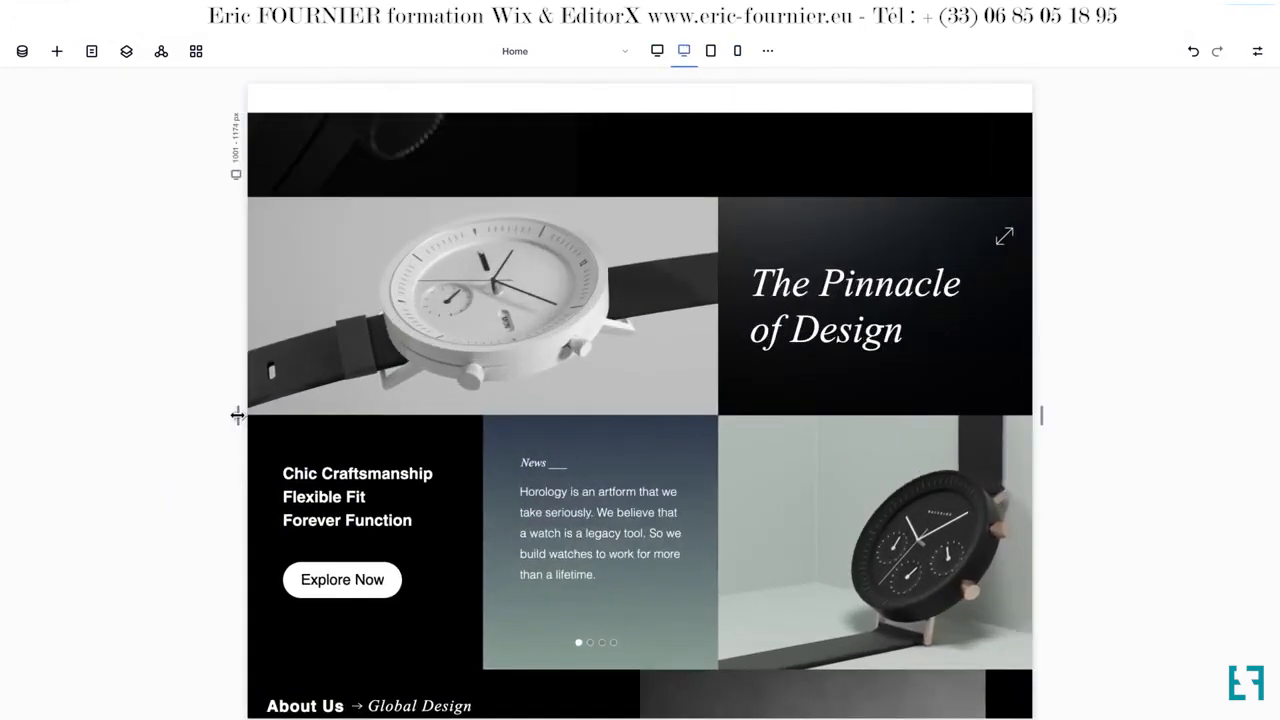
left_click(381, 205)
left_click(380, 200)
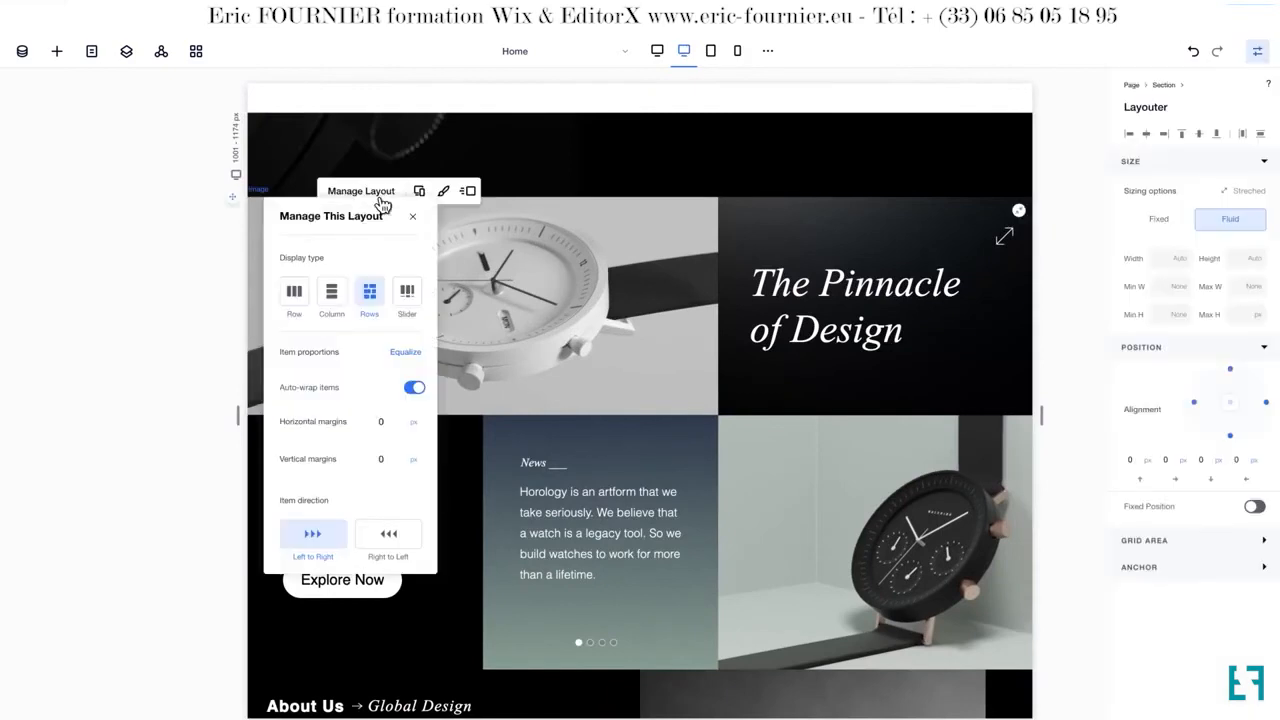
left_click(294, 294)
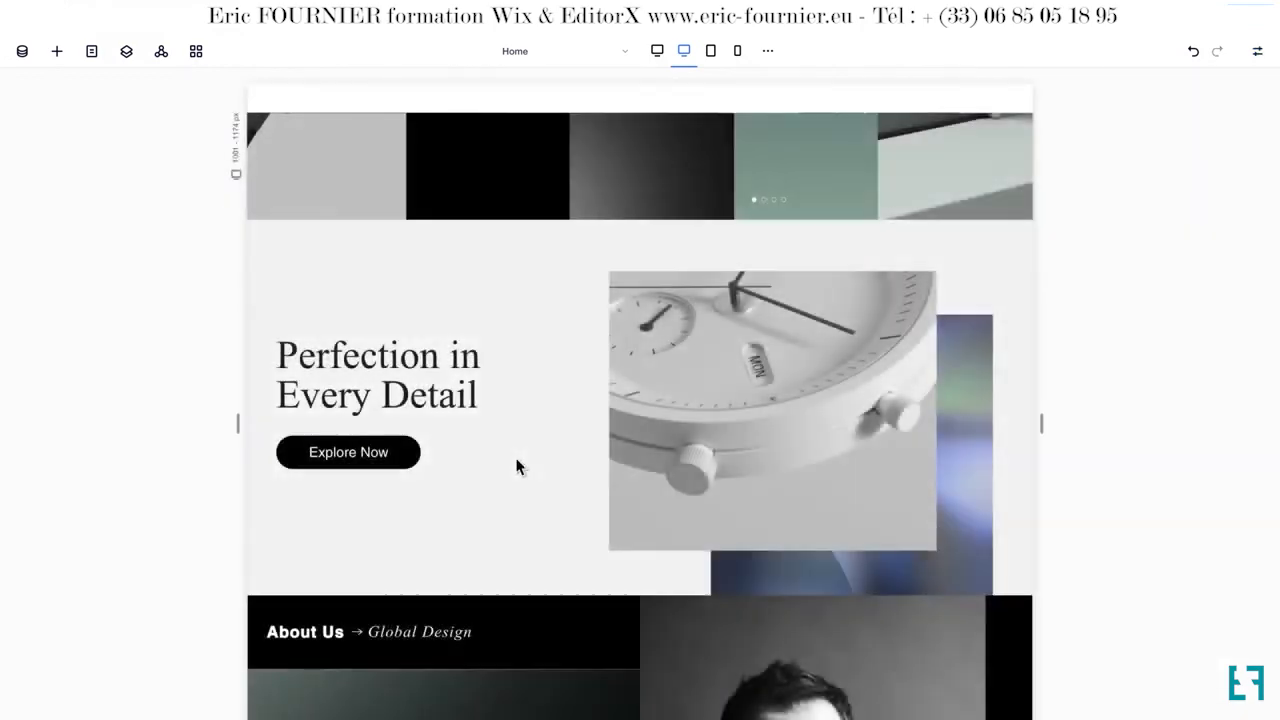
Apply a 1x2 grid to the "Perfection in Every Detail" section.
left_click(529, 331)
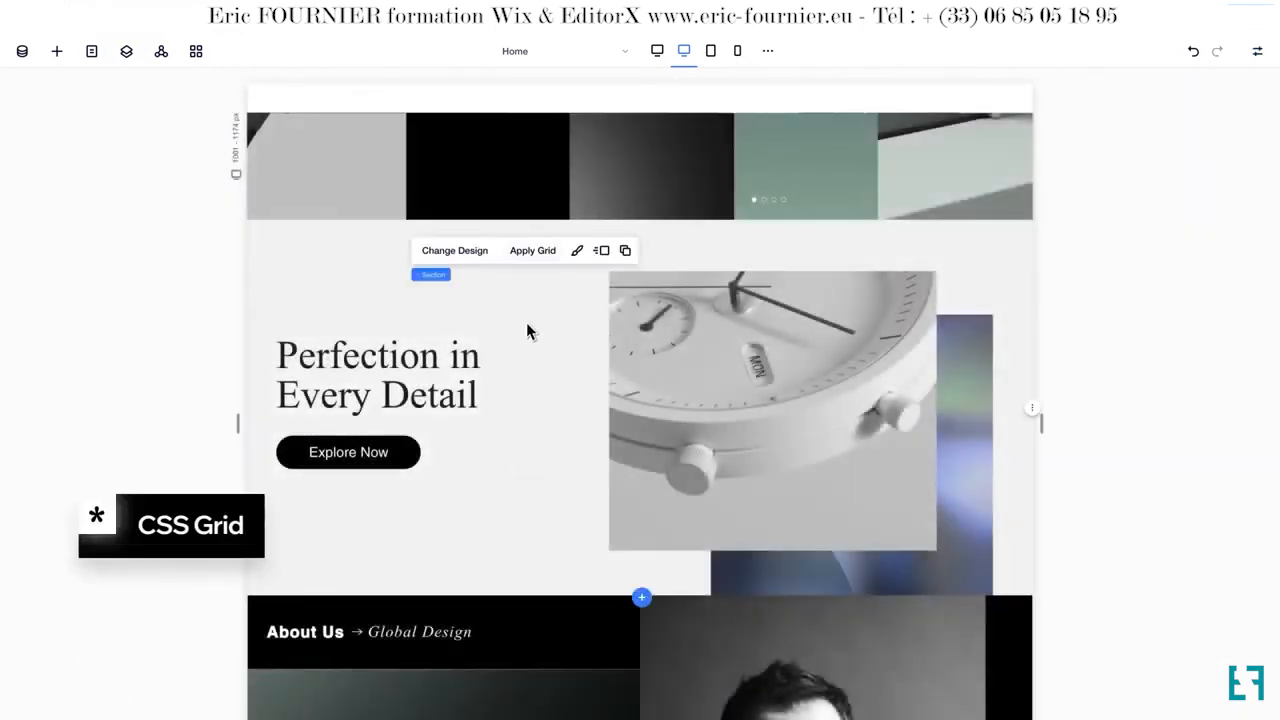
left_click(531, 251)
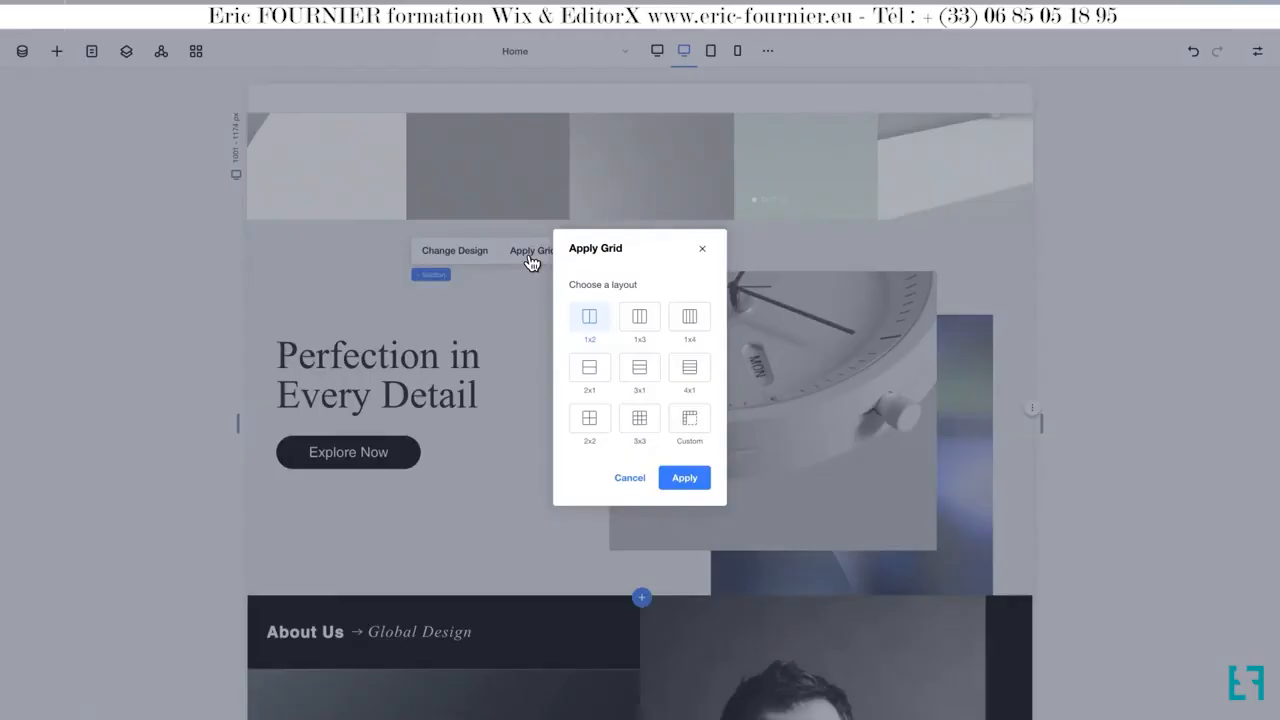
left_click(685, 478)
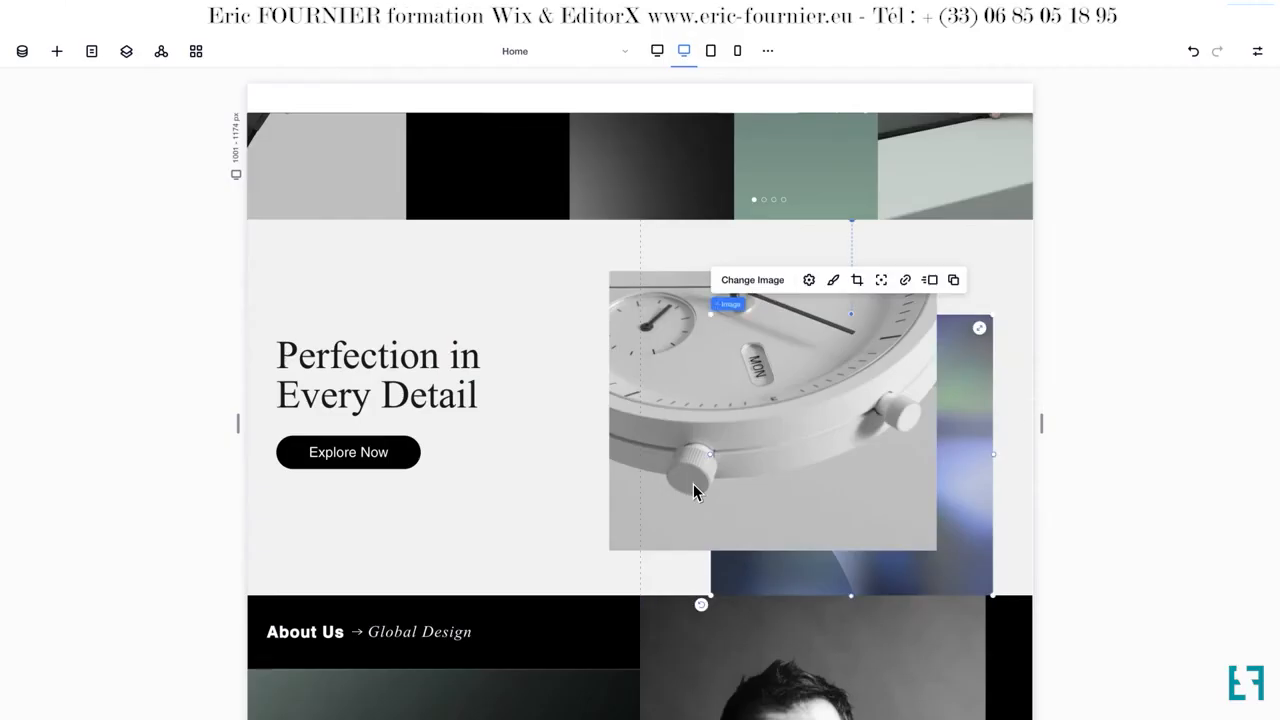
Stretch the blue background image to fill the section's right grid cell and center the watch image over it.
left_click(979, 328)
left_click(812, 398)
left_click_drag(812, 392, 868, 393)
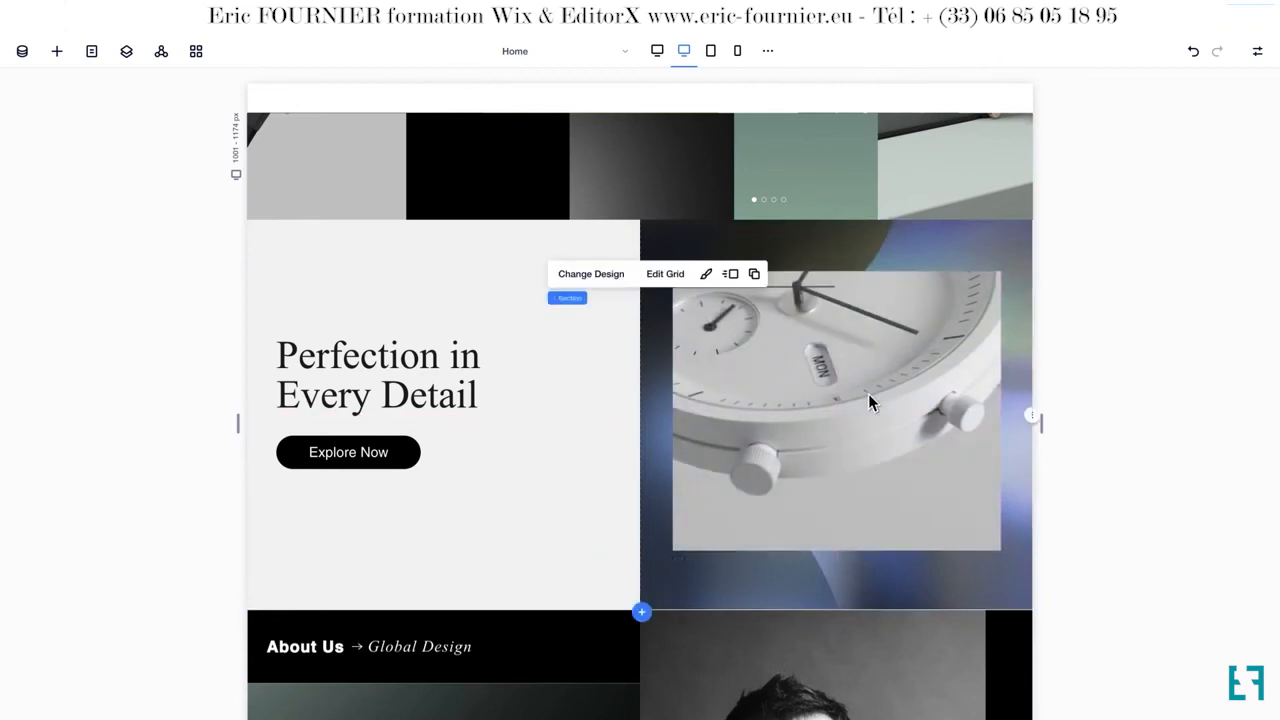
Edit the section's grid by narrowing the first column to about 0.73fr and adding a slim 0.18fr column at the right edge.
left_click(666, 275)
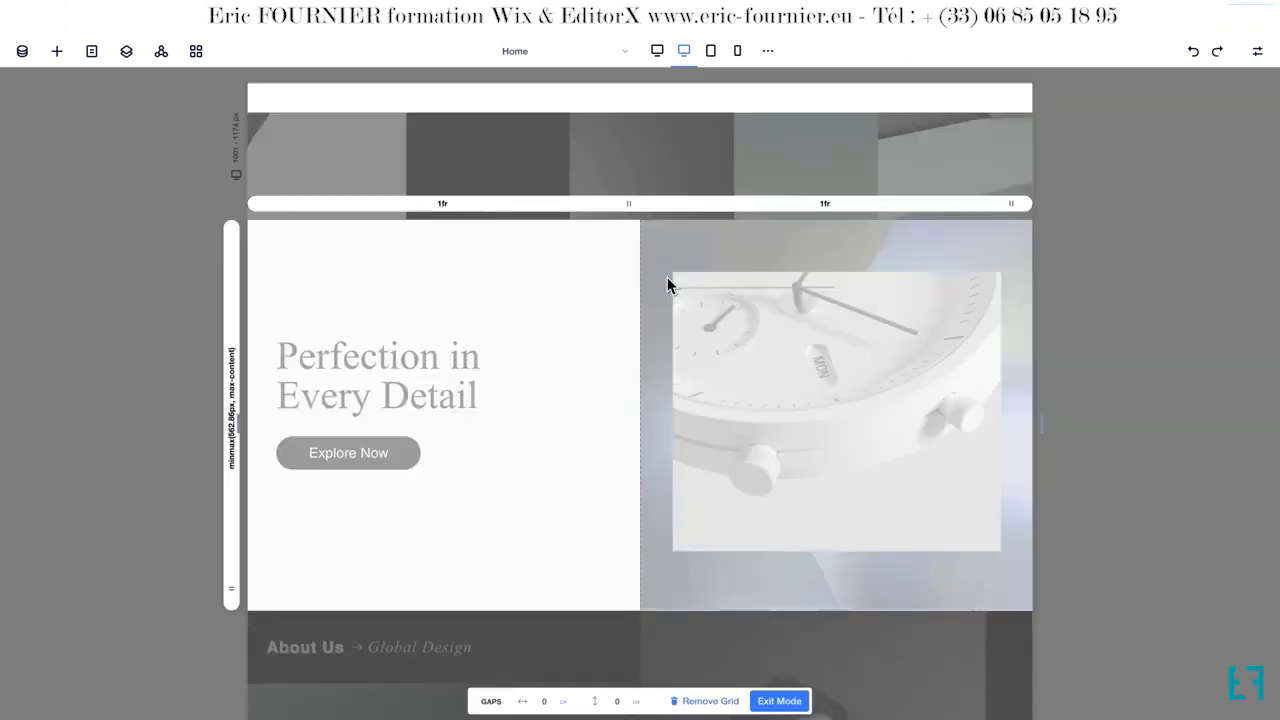
left_click_drag(628, 203, 569, 203)
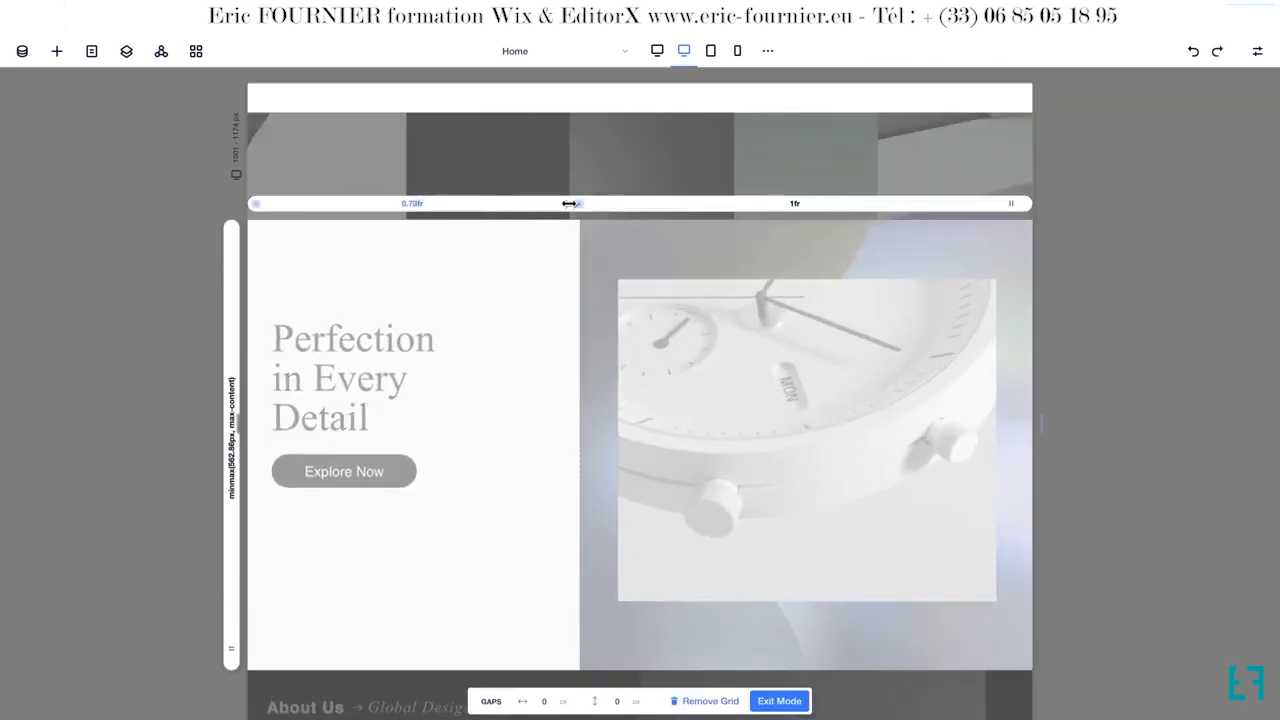
left_click(1023, 203)
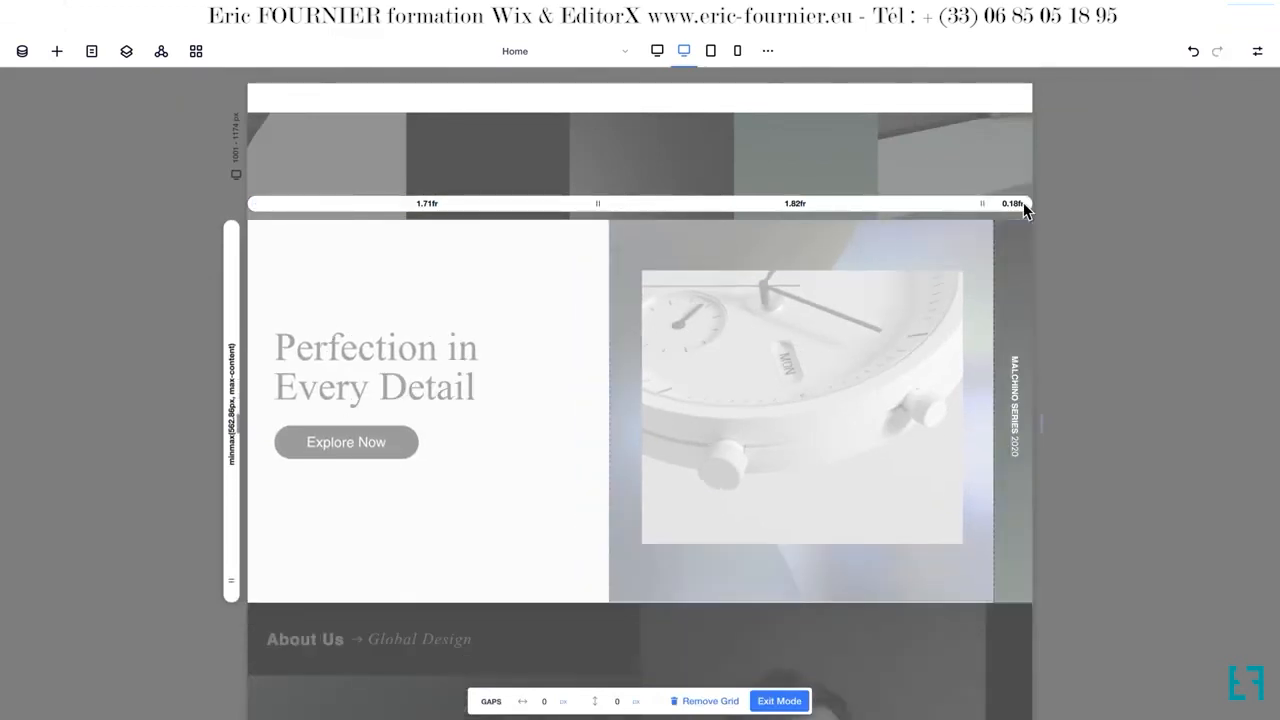
left_click(783, 701)
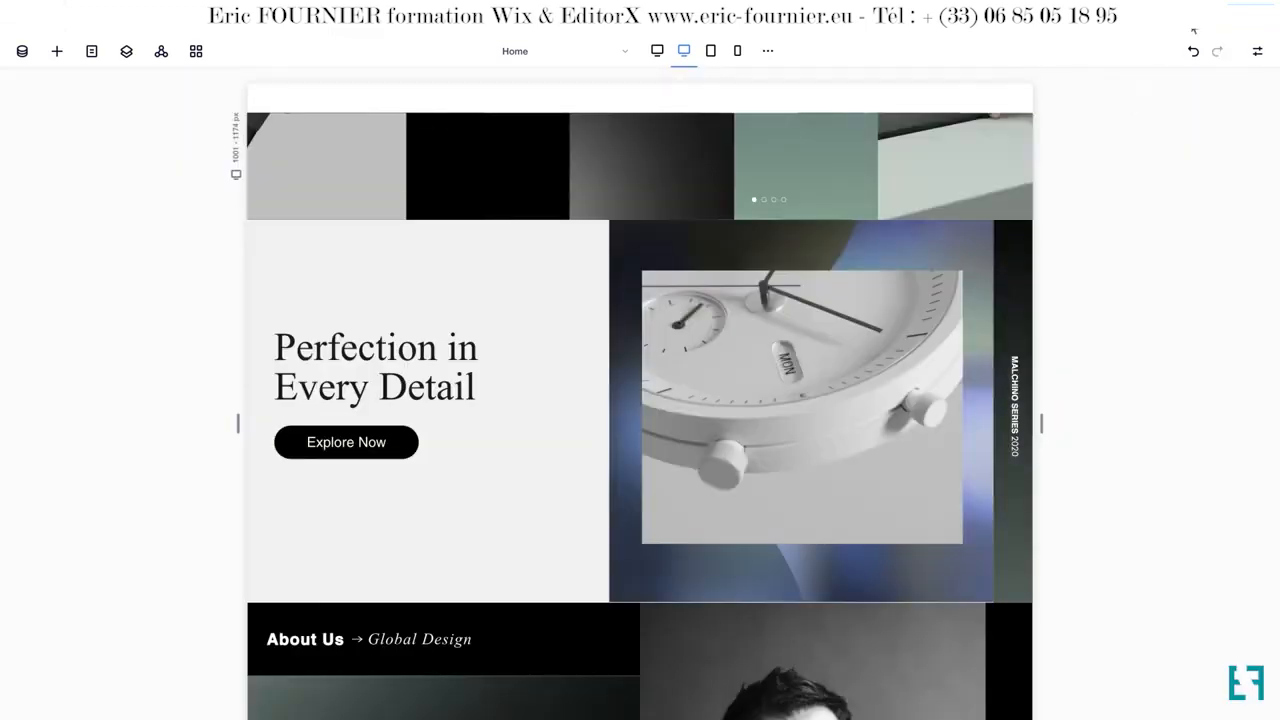
Preview the page at the iPad Pro device size.
left_click(1193, 31)
left_click(630, 32)
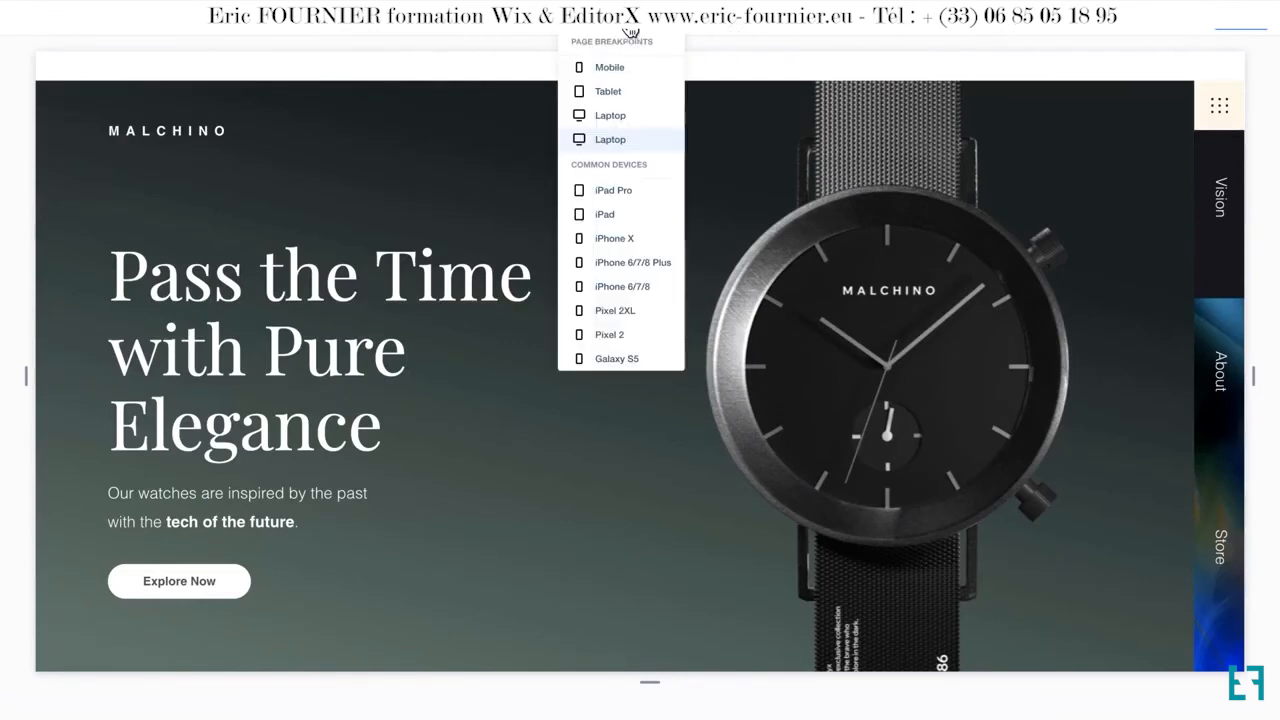
left_click(654, 193)
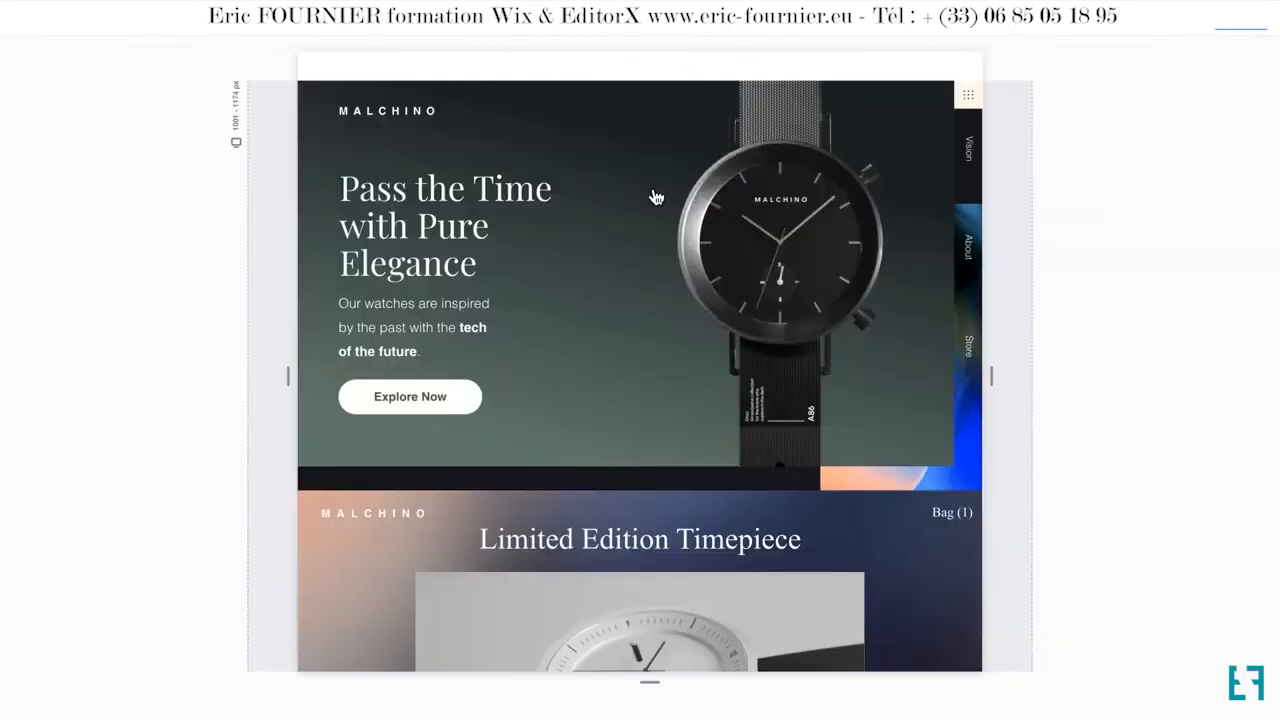